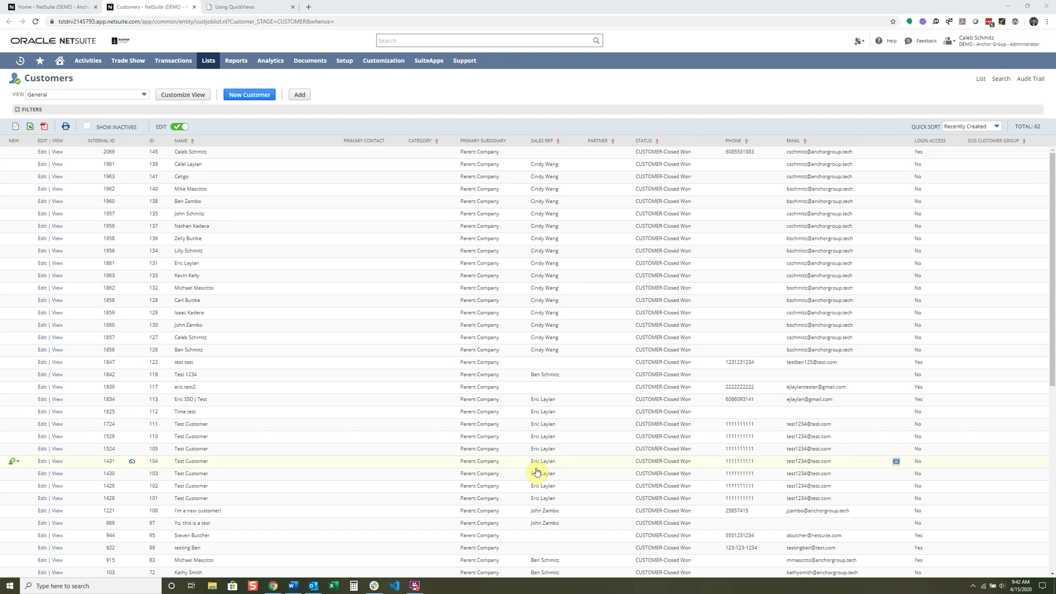
Open the fourth customer in the list for viewing and show the record's Communication details
click(57, 189)
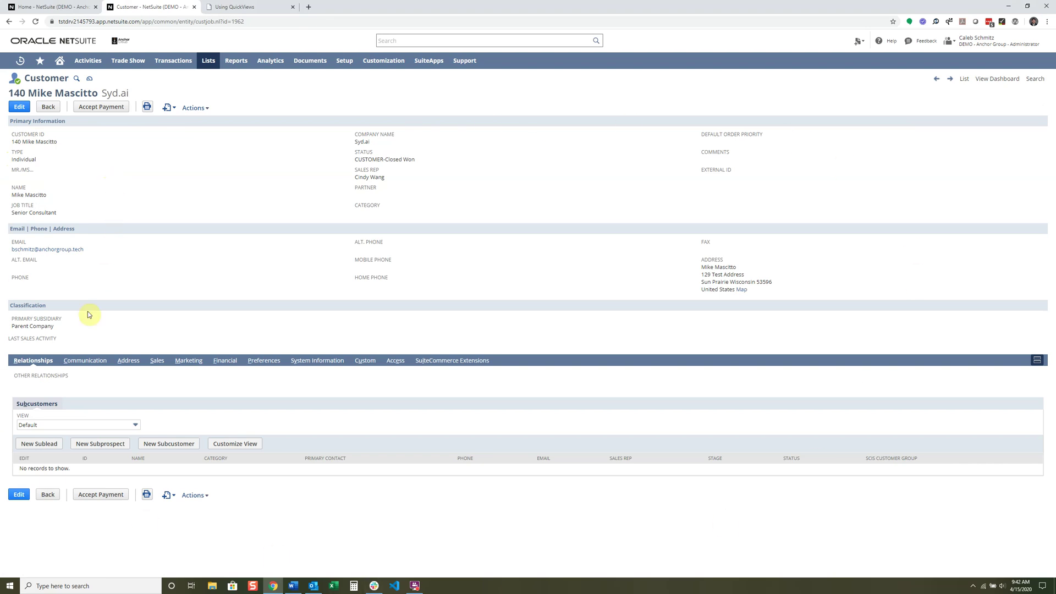
click(85, 361)
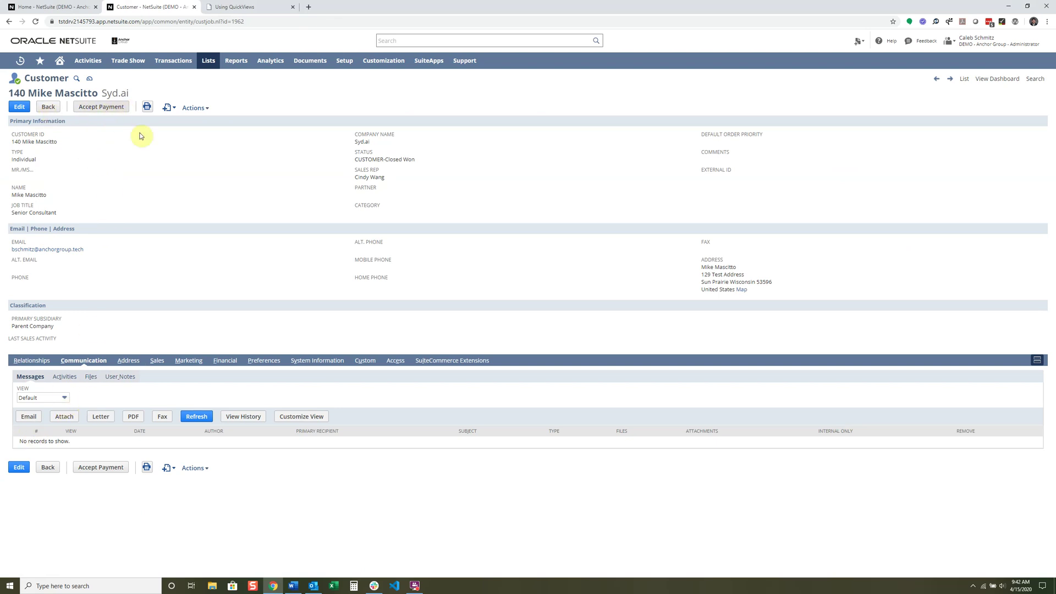
mouse_move(193, 108)
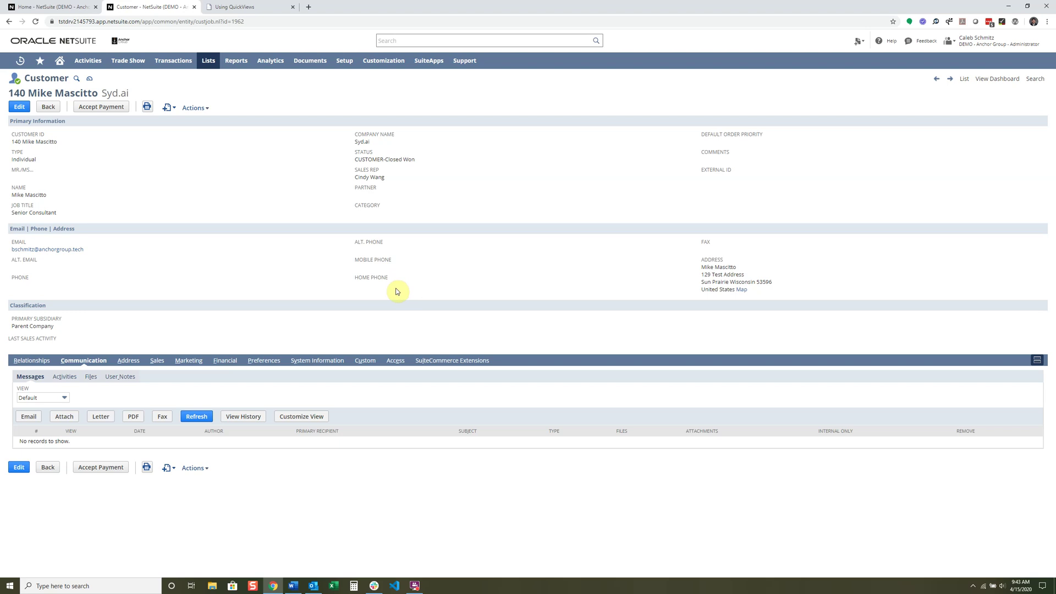
mouse_move(362, 282)
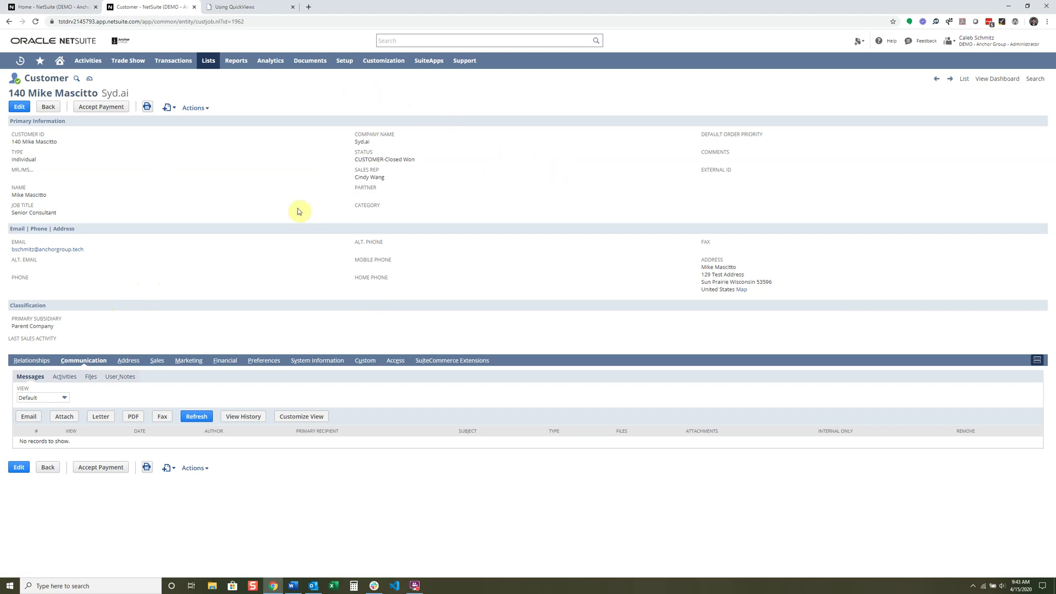
Put the customer record in edit mode and look at its form customization options
click(22, 108)
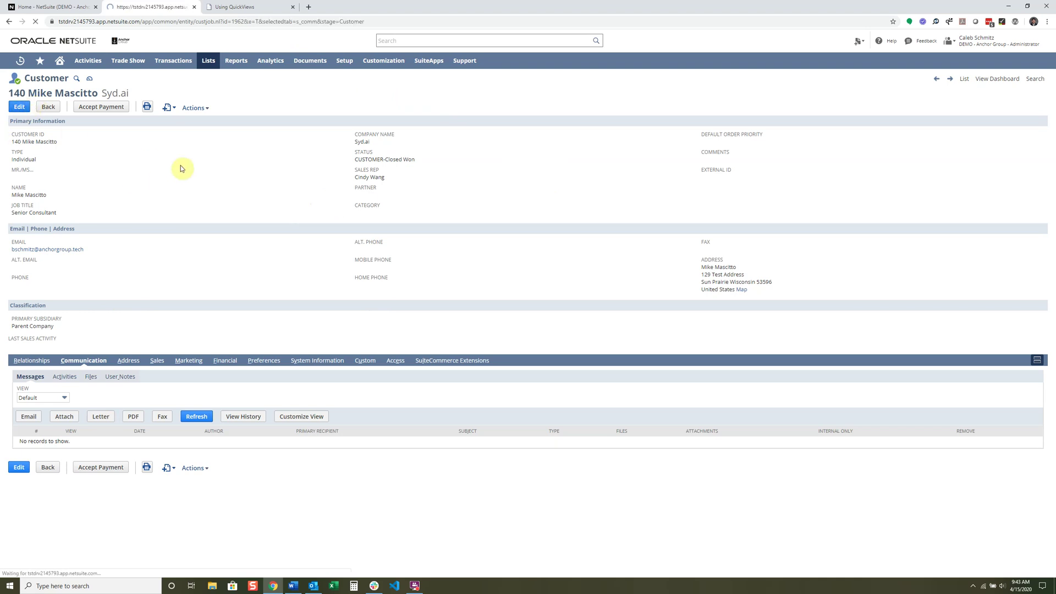
mouse_move(1022, 85)
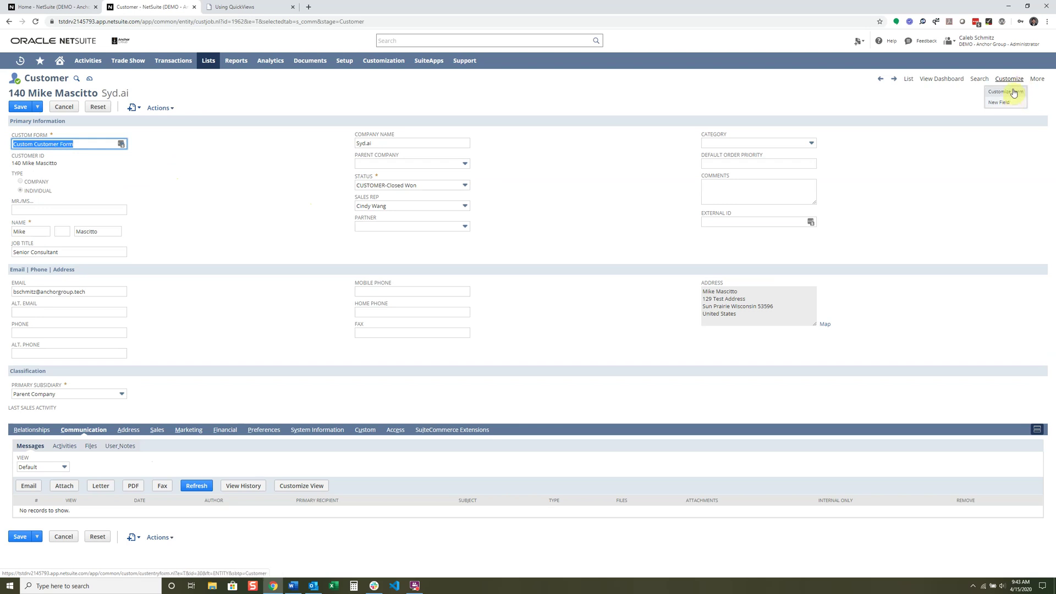
click(590, 170)
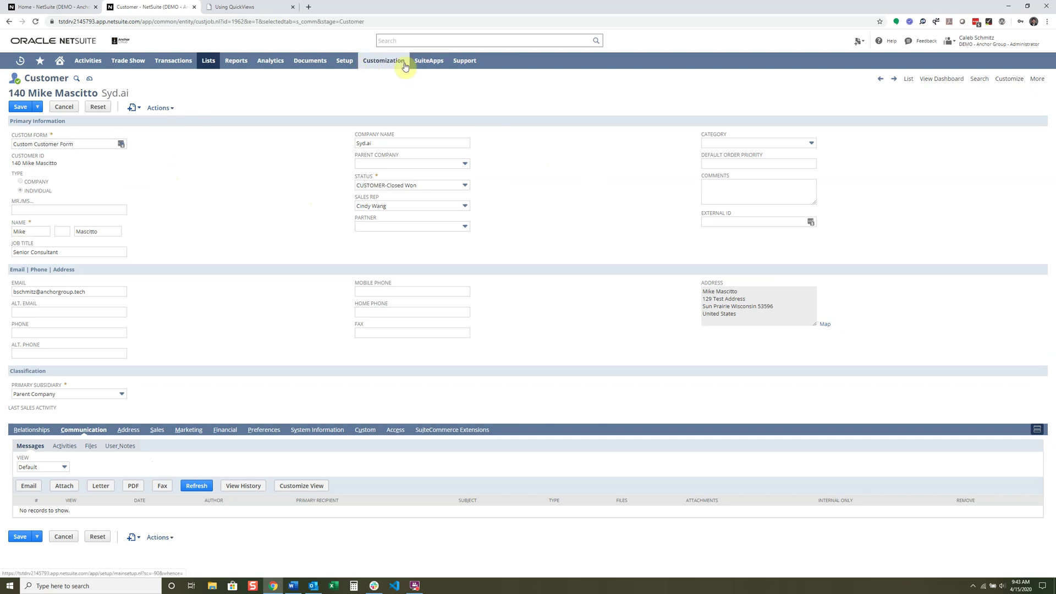
Open the list of custom entry forms, leaving the customer record without saving
mouse_move(405, 67)
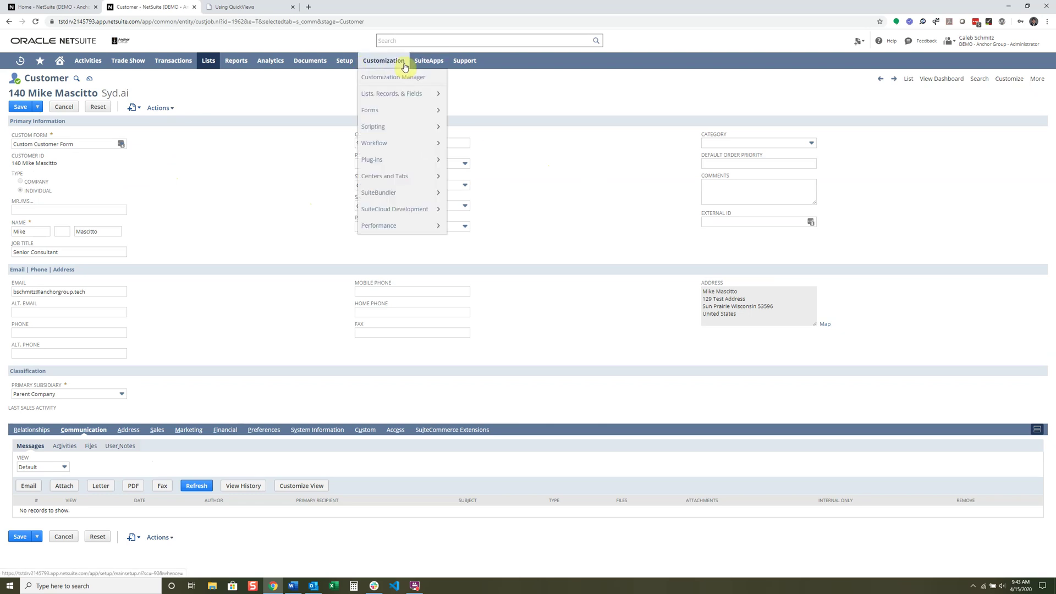
mouse_move(394, 111)
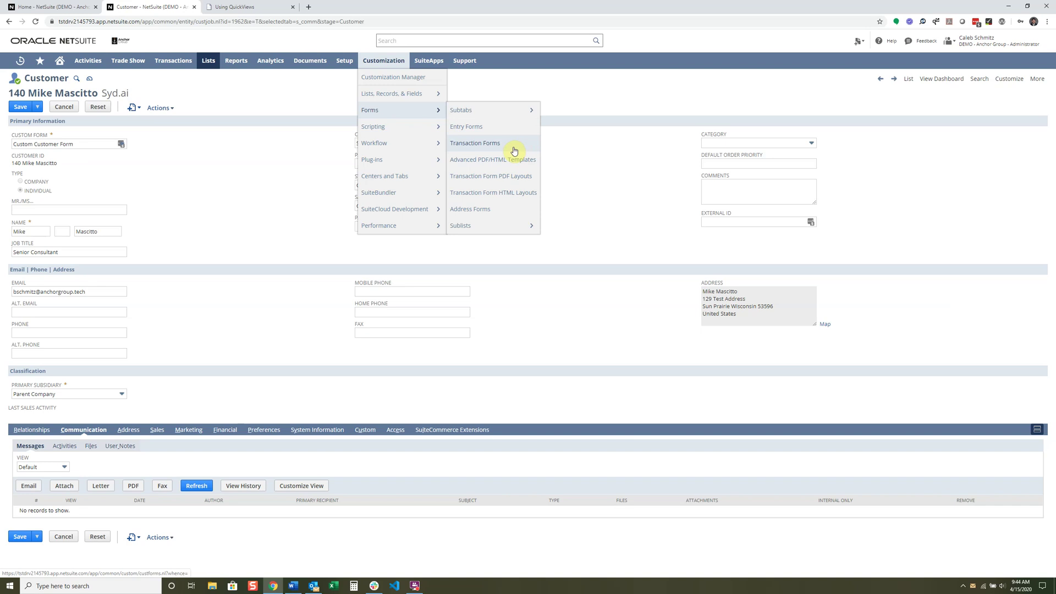
click(491, 129)
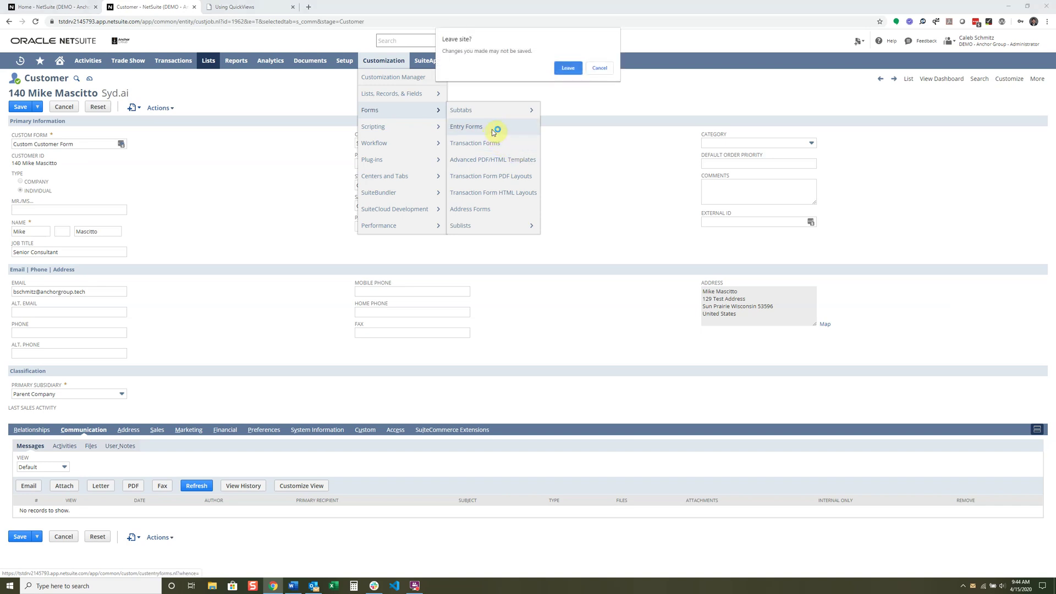
click(570, 70)
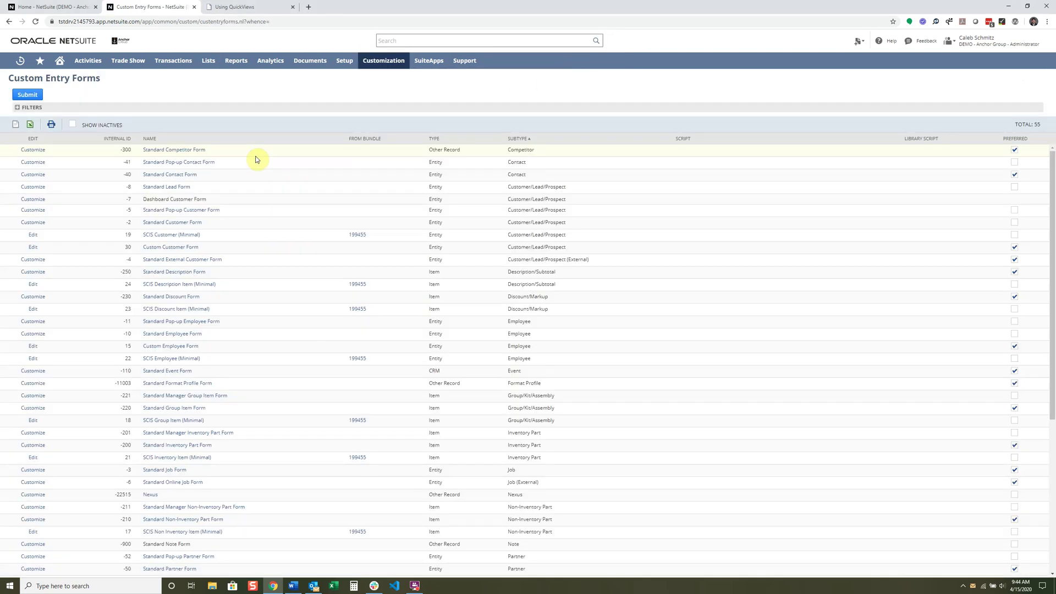
Find "customer" in the list of entry forms and check which customer forms are marked as preferred
key(ctrl+f)
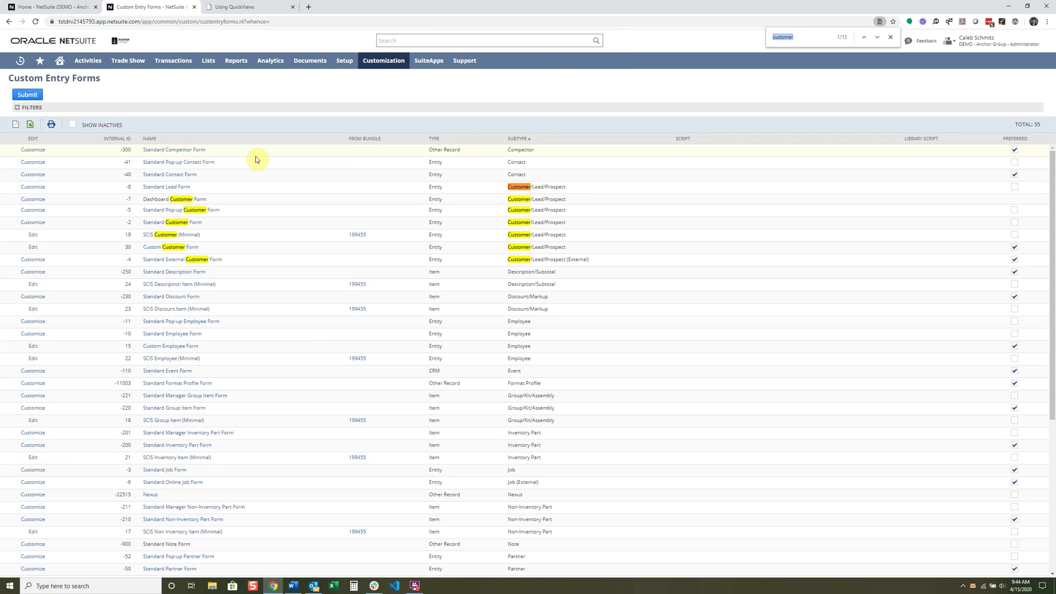
scroll(545, 293, down, 1)
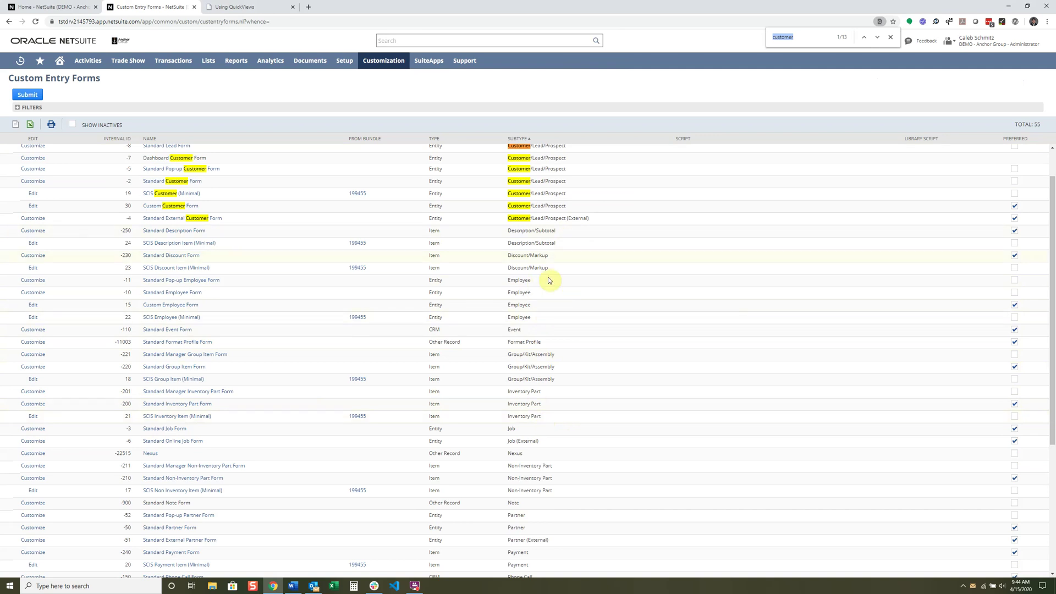
scroll(235, 236, up, 1)
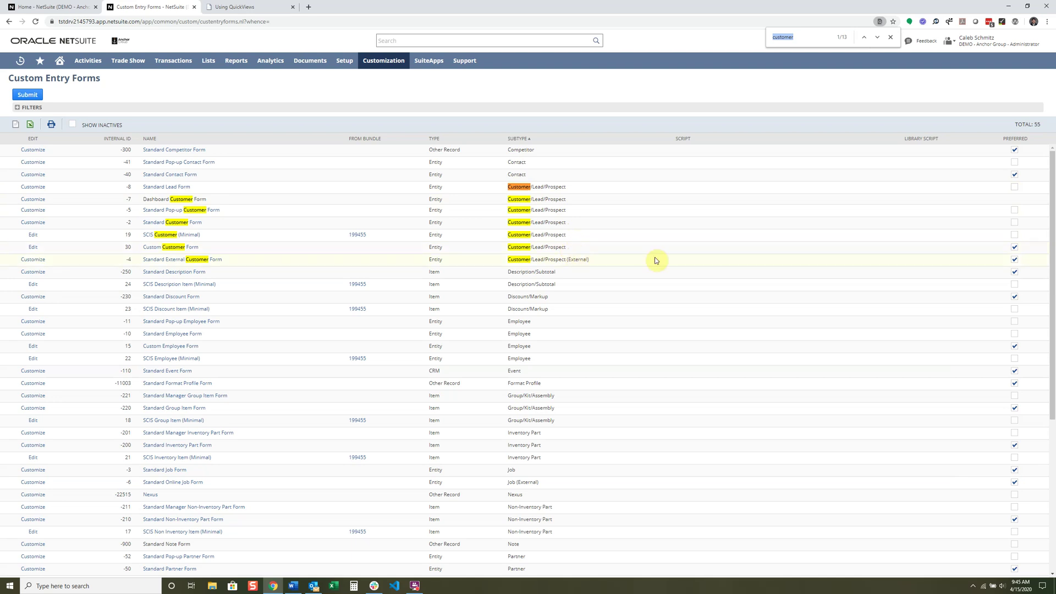
click(1015, 271)
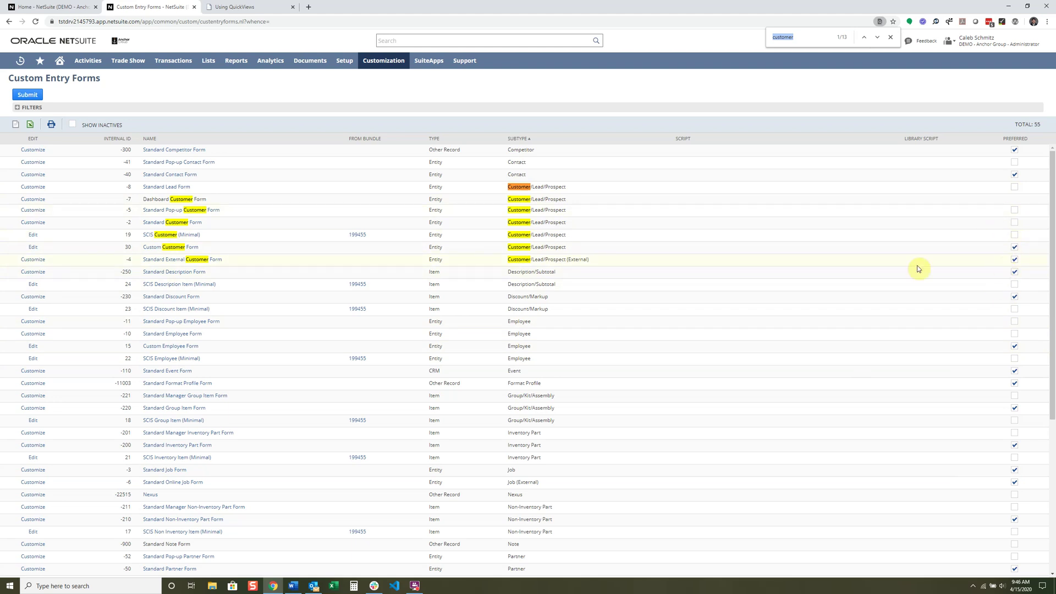
Start a customization of the Standard Customer Form and name it "Custom Tutorial Customer Form"
click(40, 223)
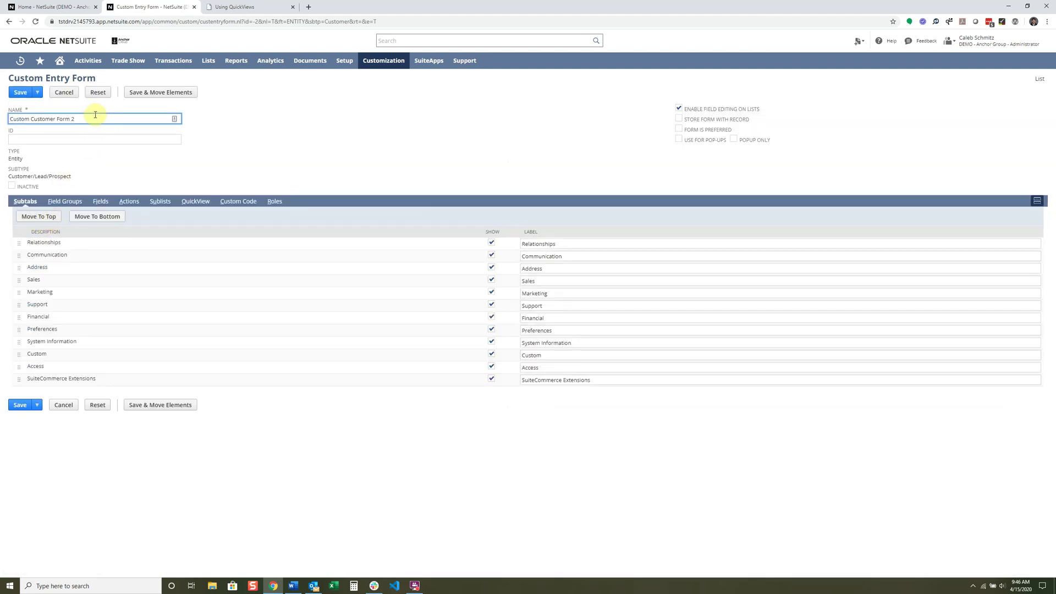
drag(92, 117, 1, 115)
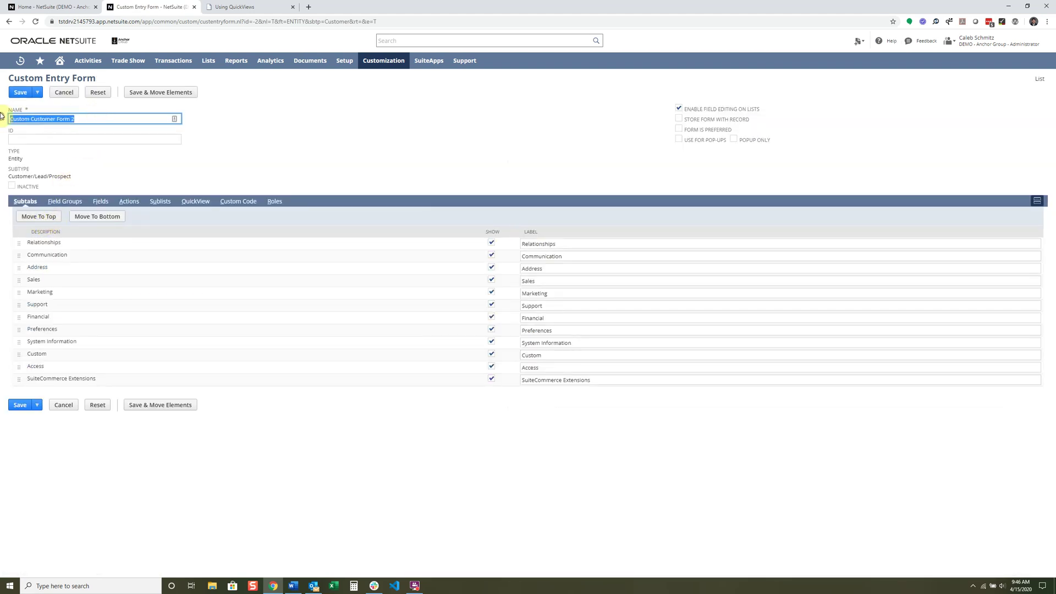
text(Custom Tutorial Customer For)
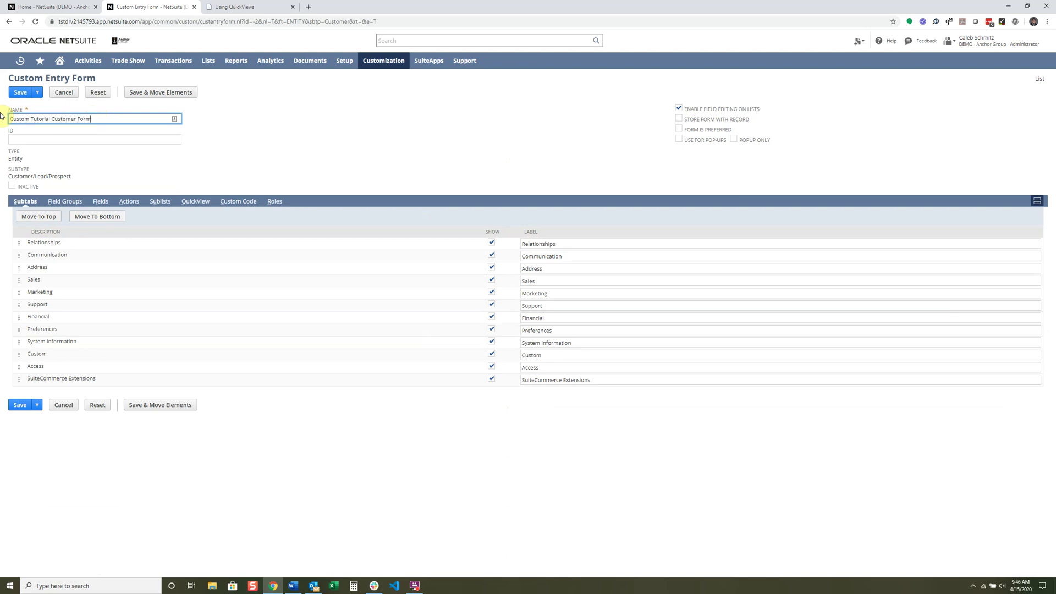
Set the new entry form's ID to "_custom_tutorial_form"
click(40, 140)
click(384, 146)
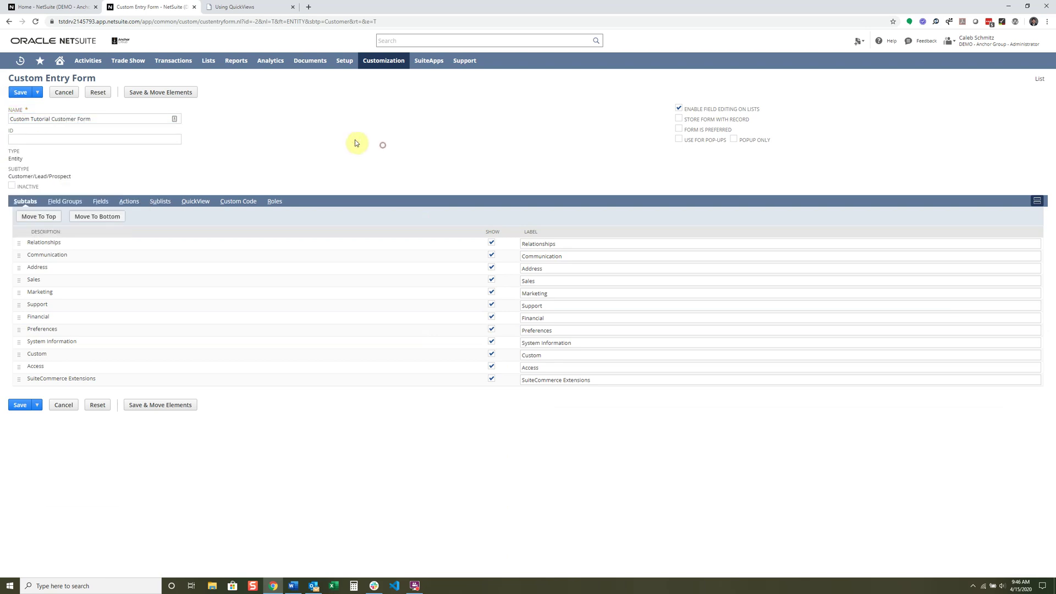
click(77, 141)
text(_)
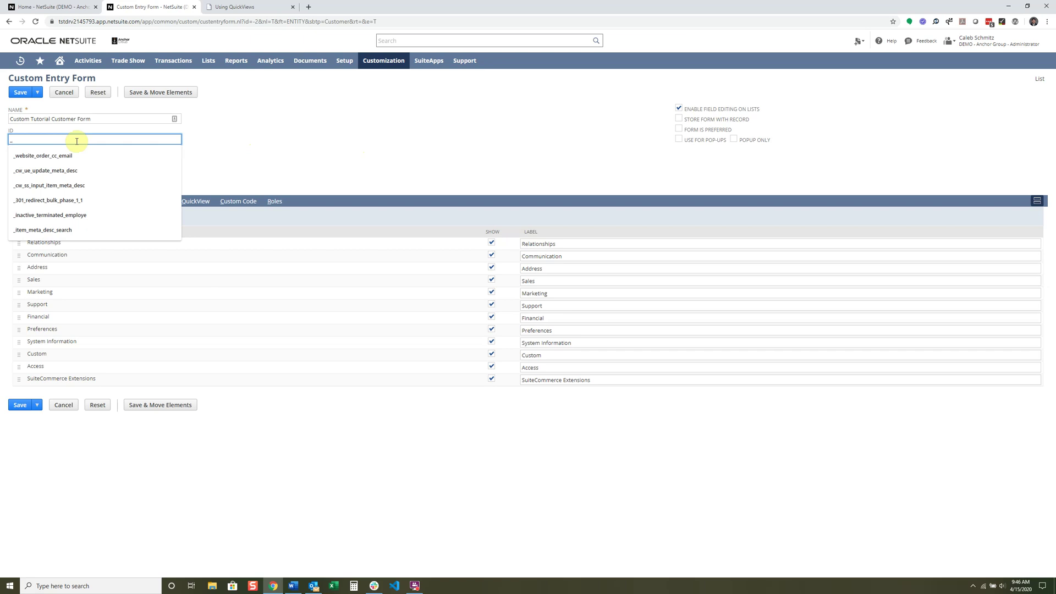
text(custom_tutorial_form)
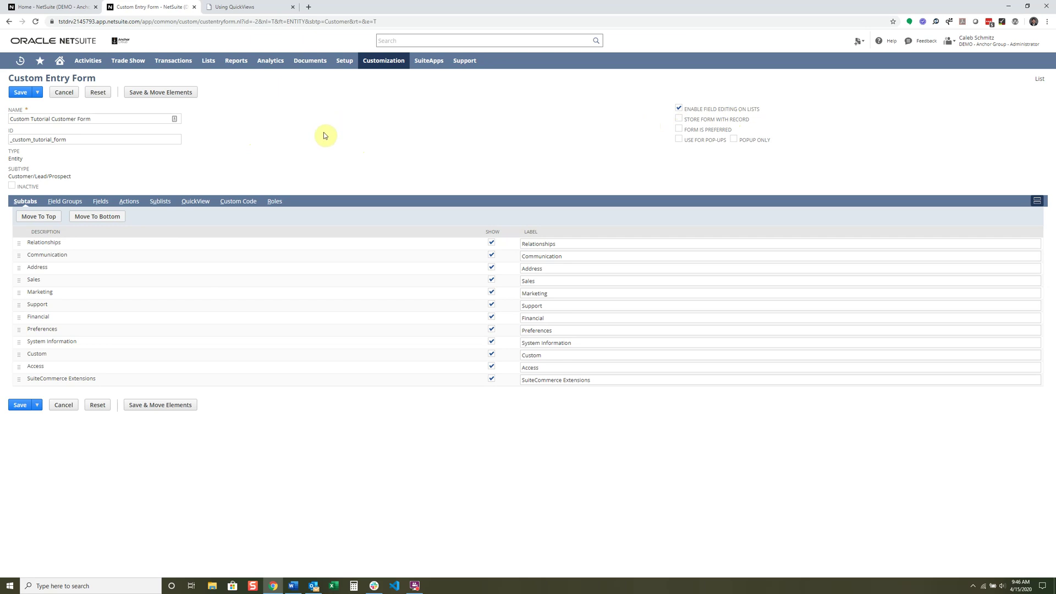
Open the Customers list in a separate browser tab and switch to it, keeping the entry form open
mouse_move(205, 69)
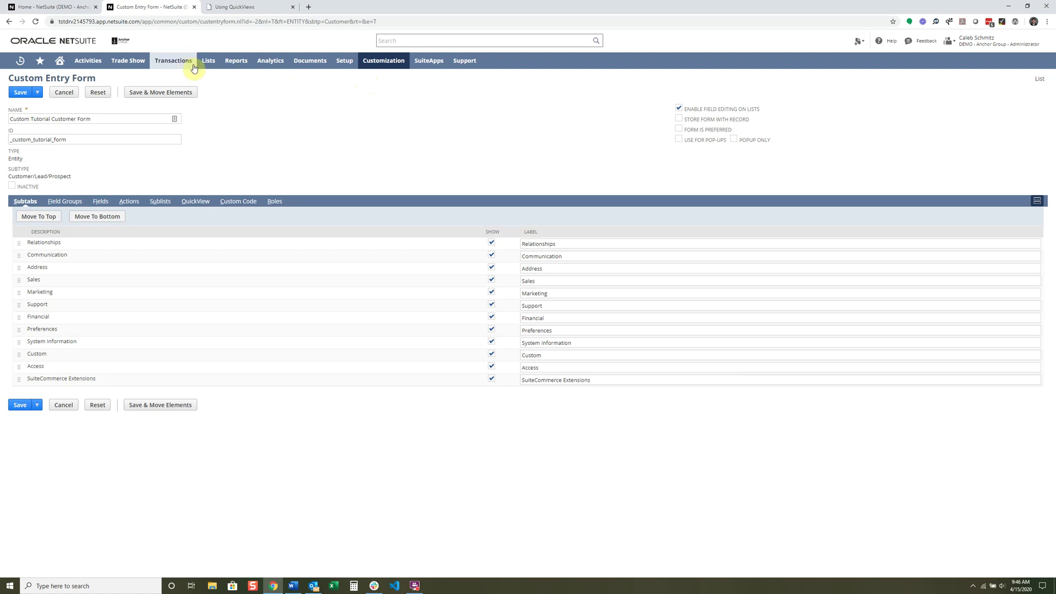
mouse_move(222, 144)
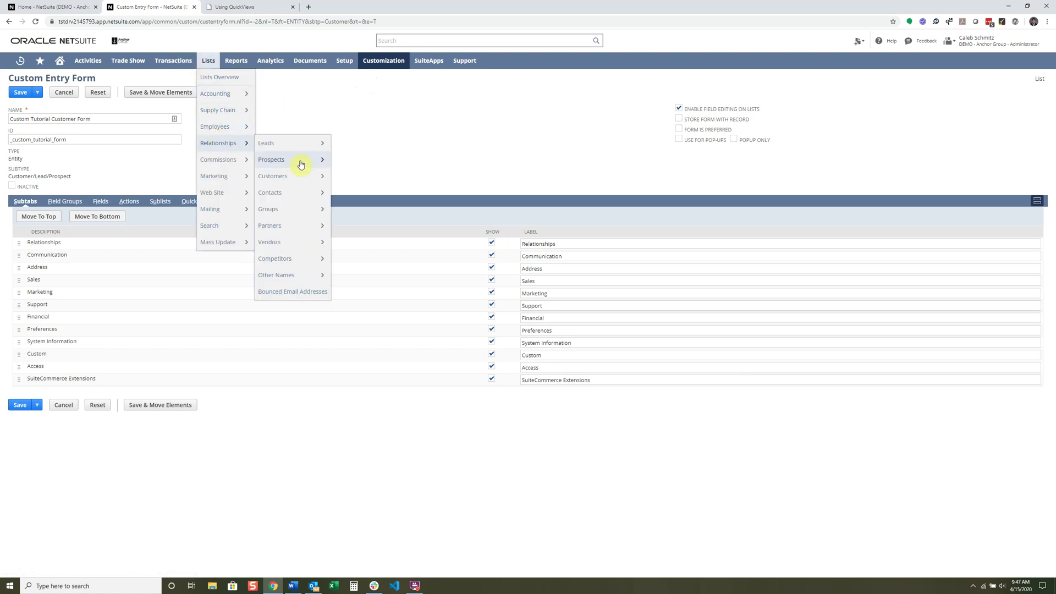
middle_click(275, 175)
click(246, 6)
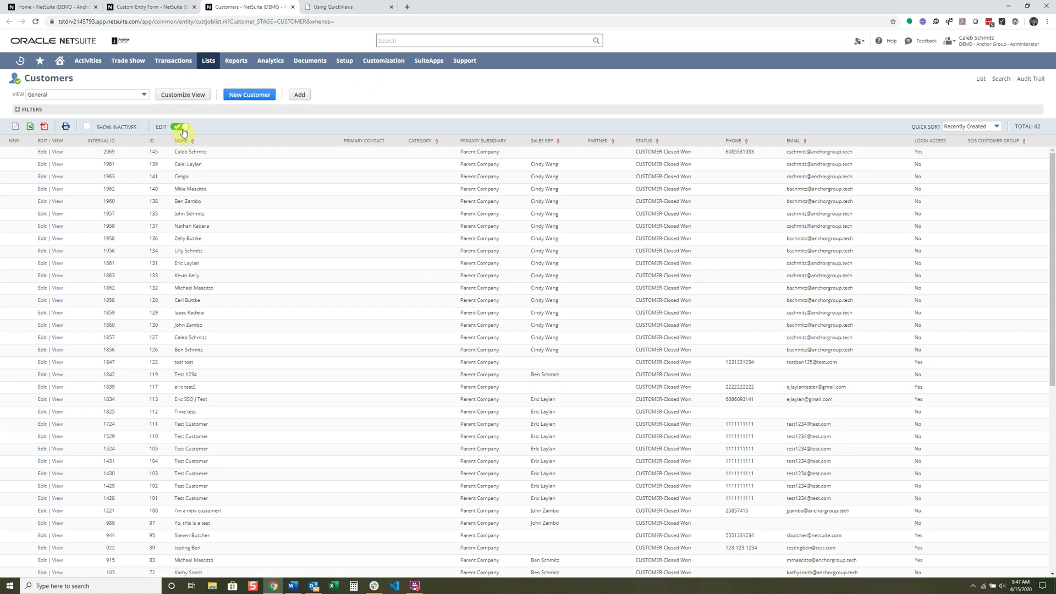
Switch inline editing of the Customers list off and on again, and try the first customer's Category cell
click(180, 129)
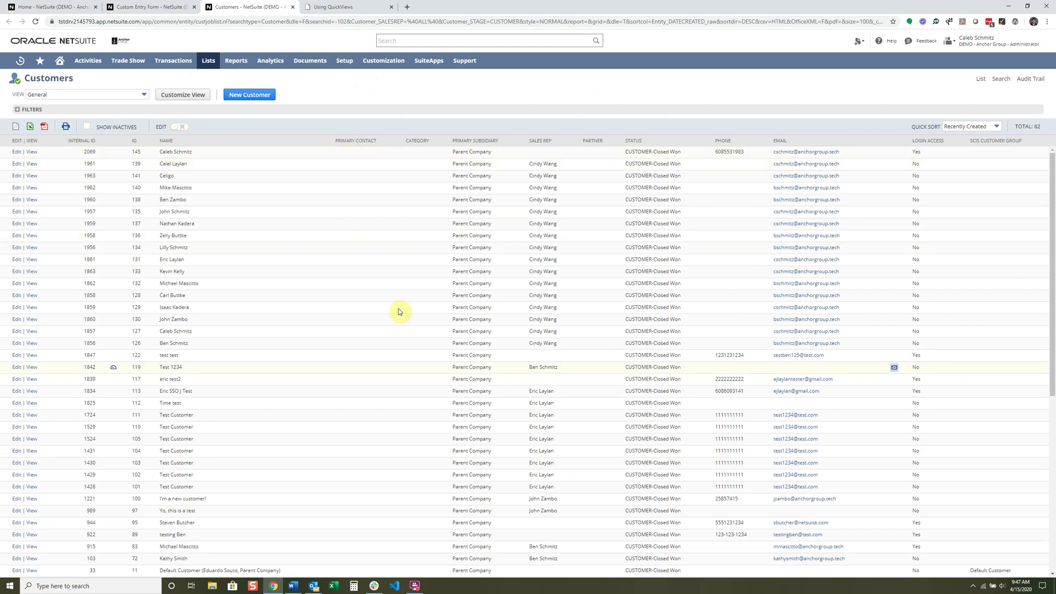
click(179, 128)
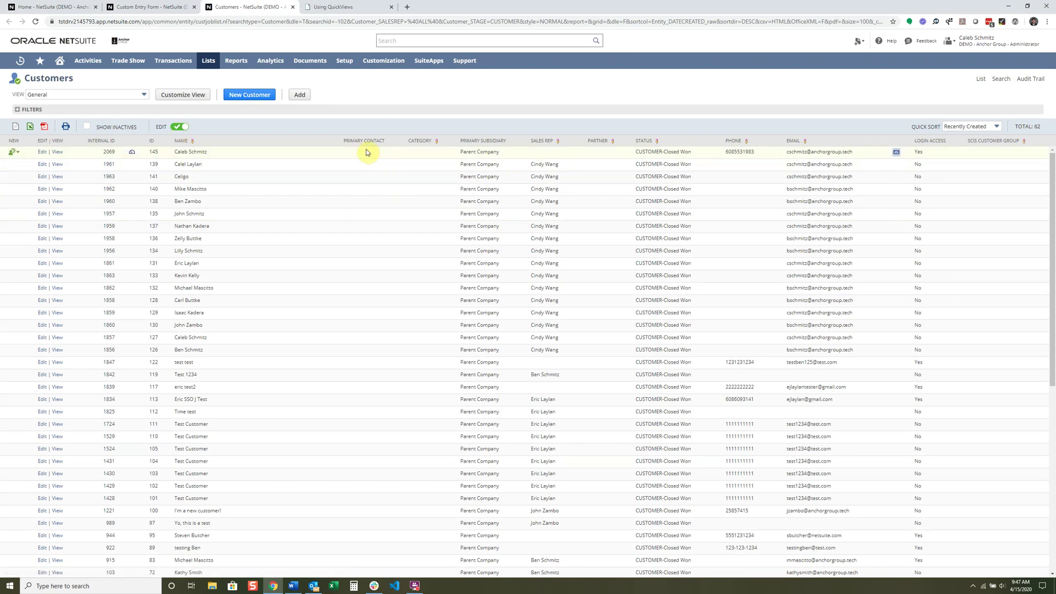
click(363, 152)
click(426, 153)
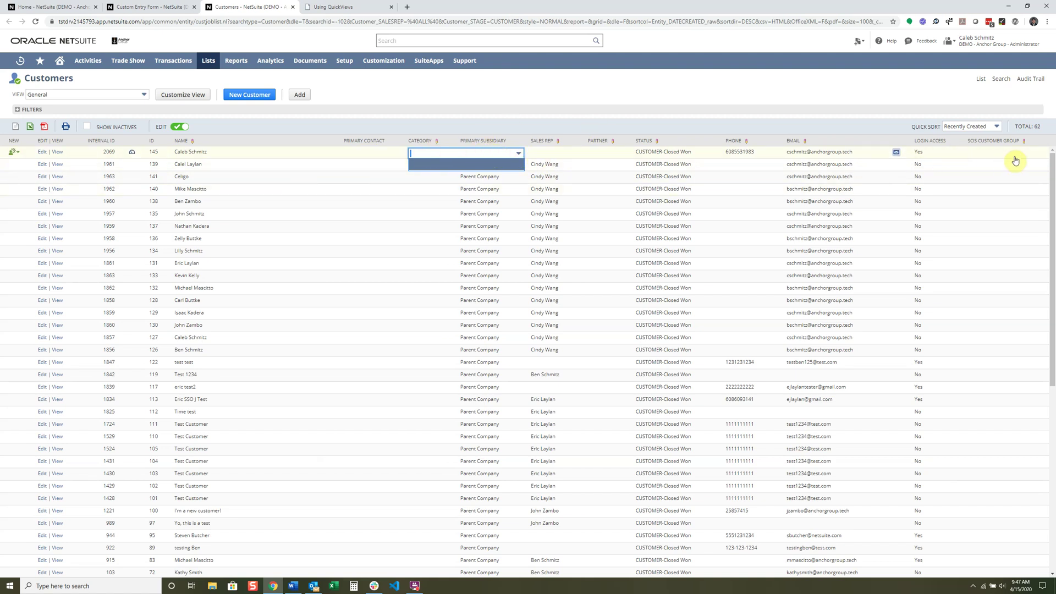
key(ctrl+shift+Tab)
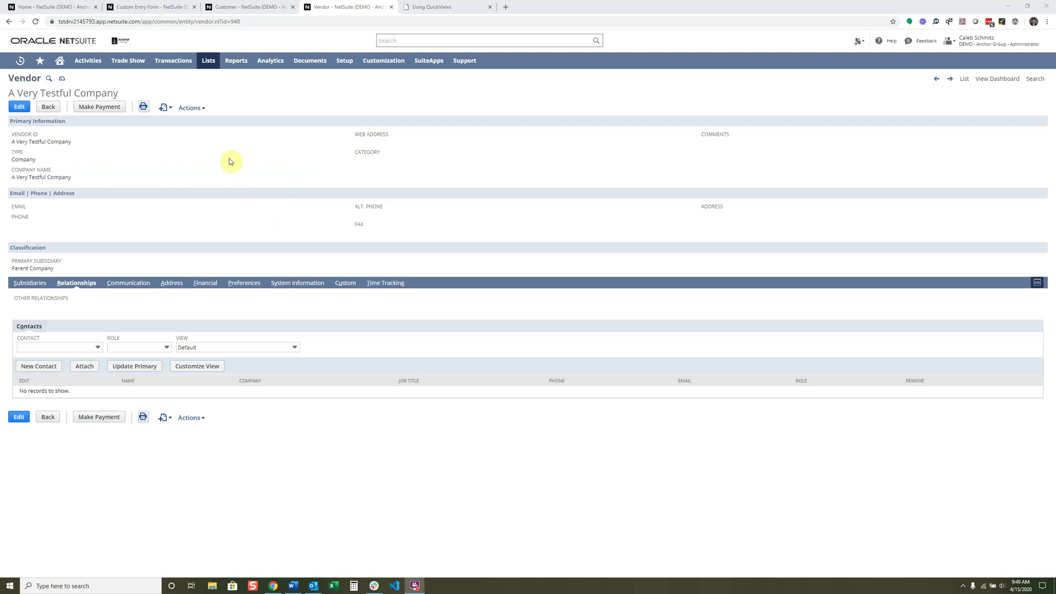
Open a new contact form from the vendor record of A Very Testful Company
click(44, 368)
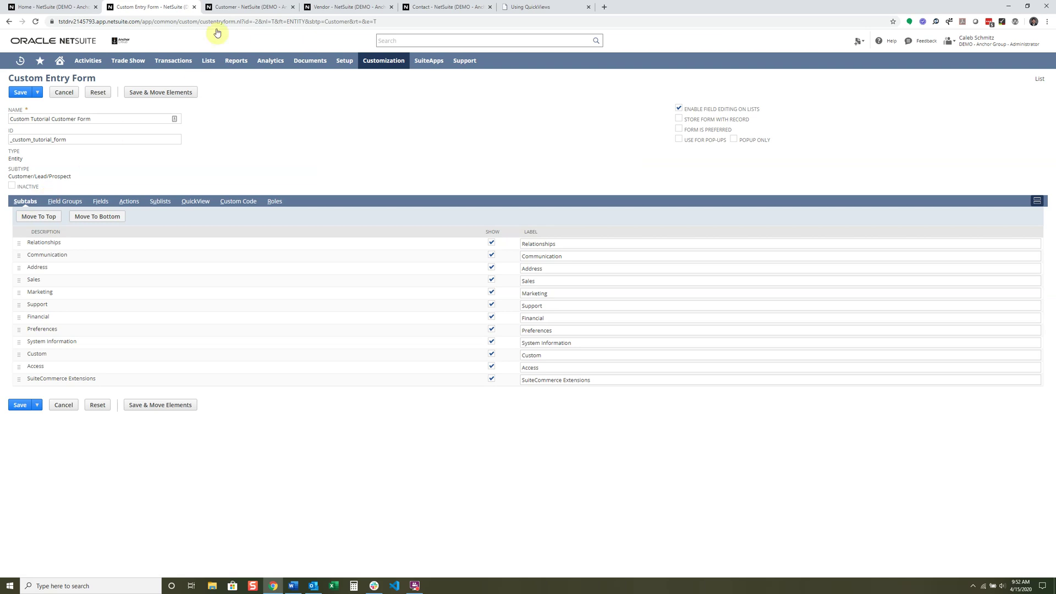
Return to the open customer record and examine its Primary Information field group
click(262, 7)
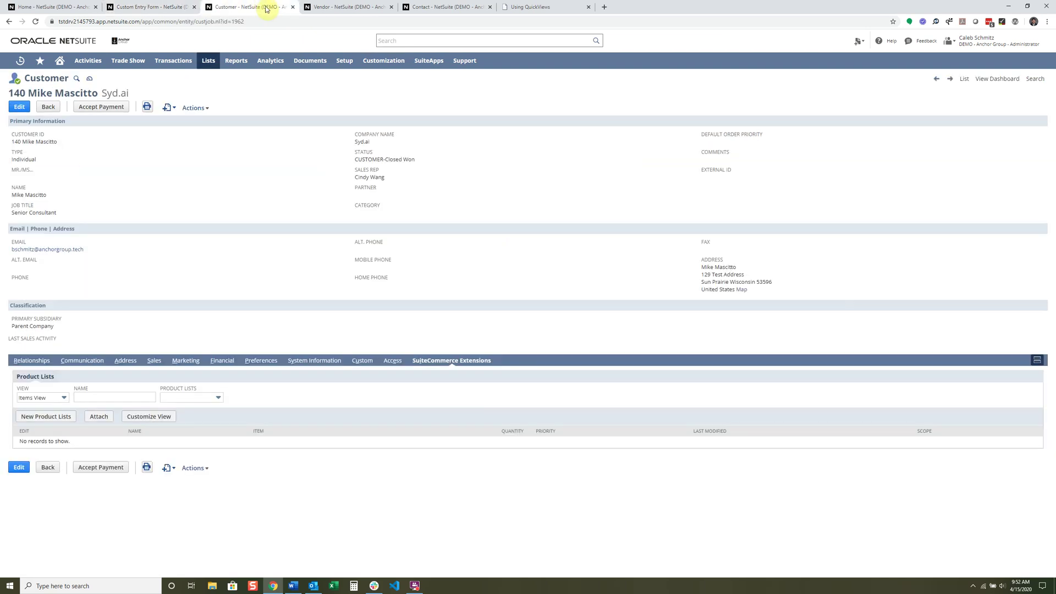
drag(67, 122, 9, 126)
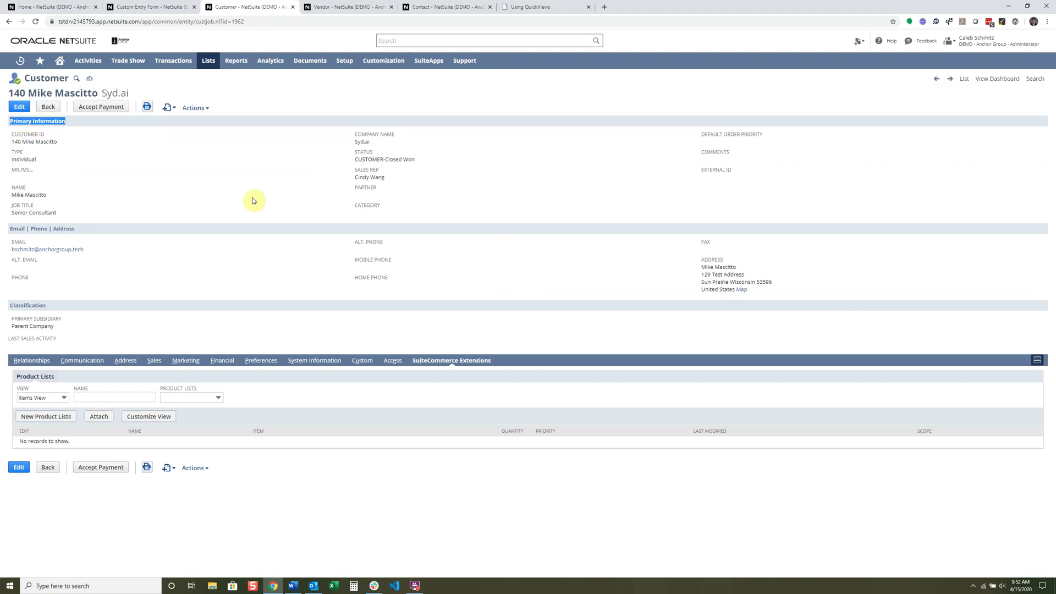
click(50, 164)
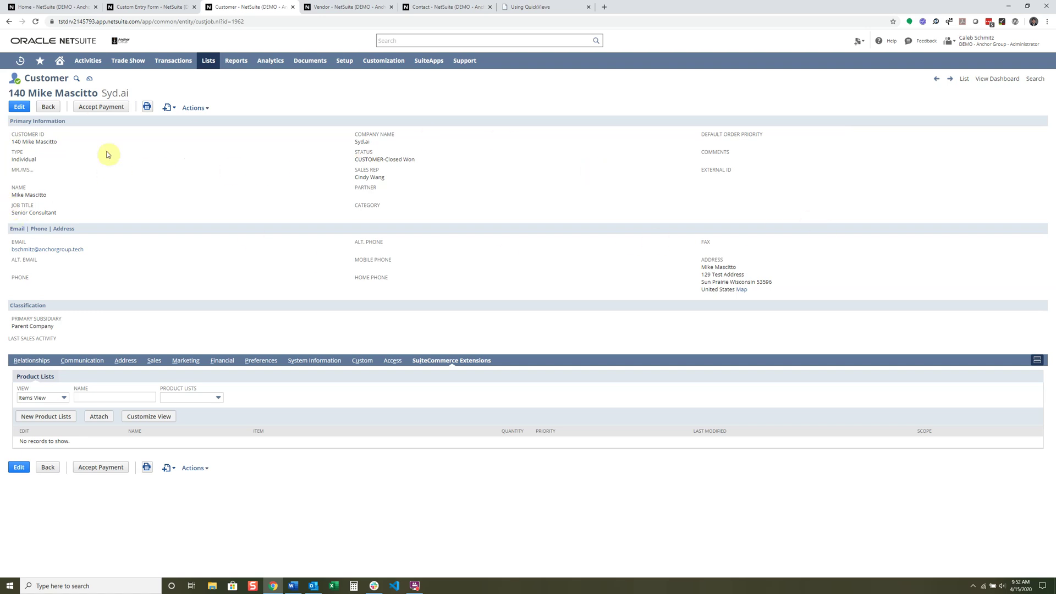
Look through the customer's Relationships, Communication and Address subtabs, and show all subtabs unlayered on one page
click(32, 361)
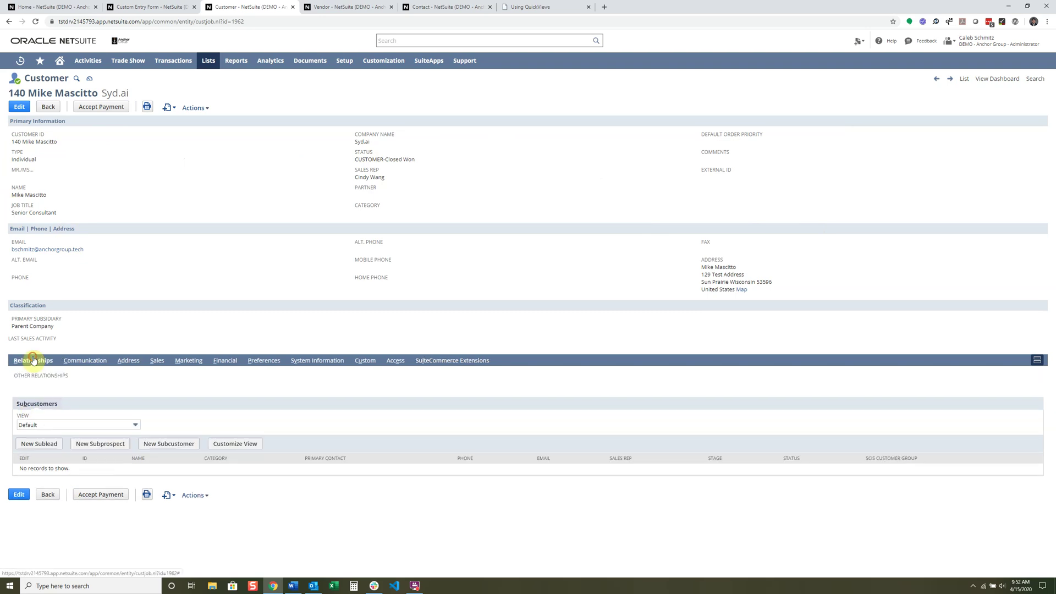
click(79, 363)
click(129, 361)
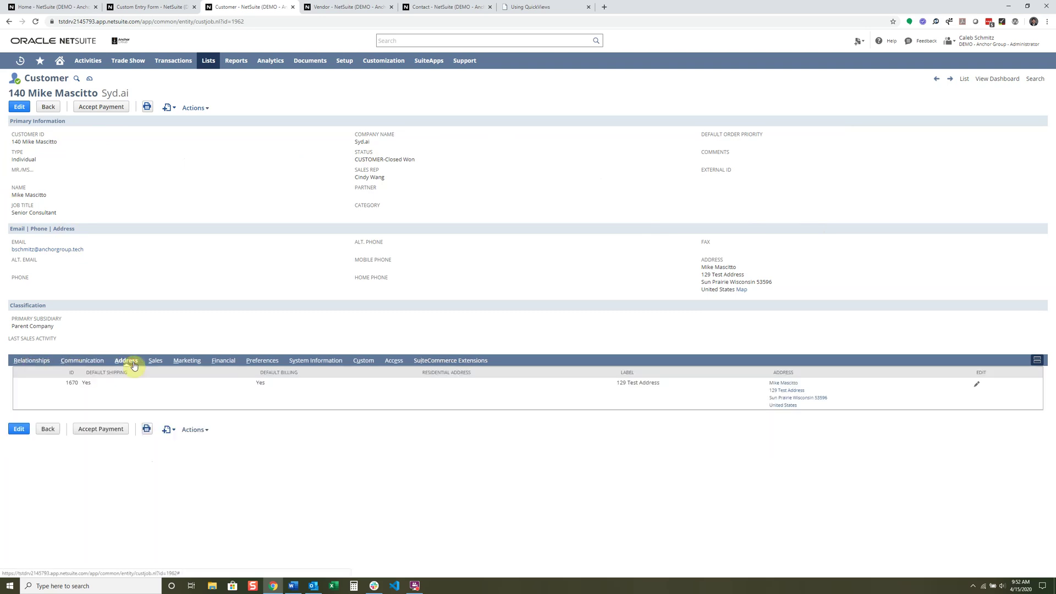
click(1038, 366)
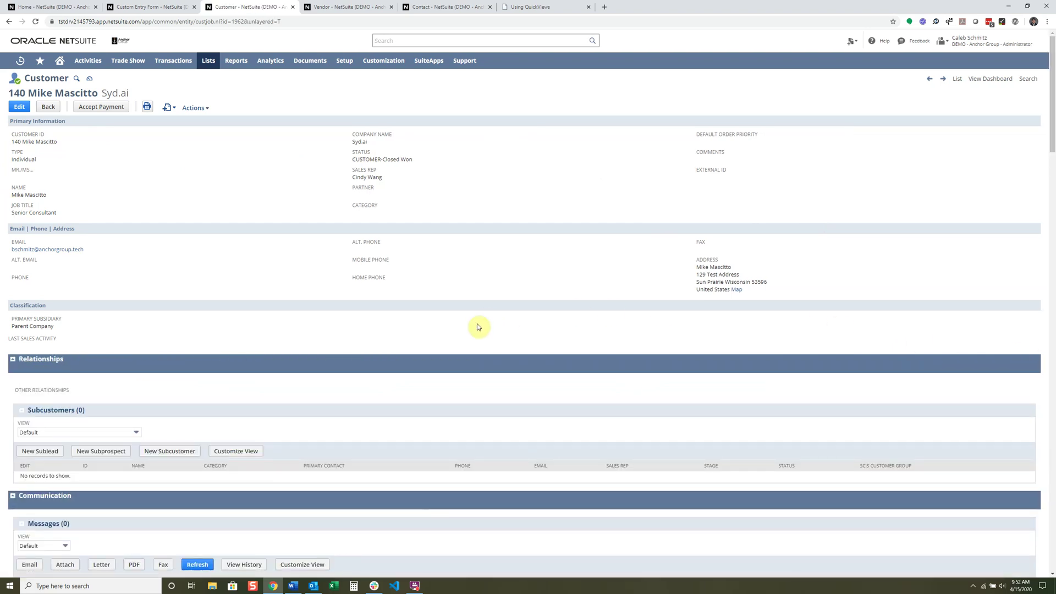
Switch the customer record's subtabs back to the layered layout
key(ctrl+f)
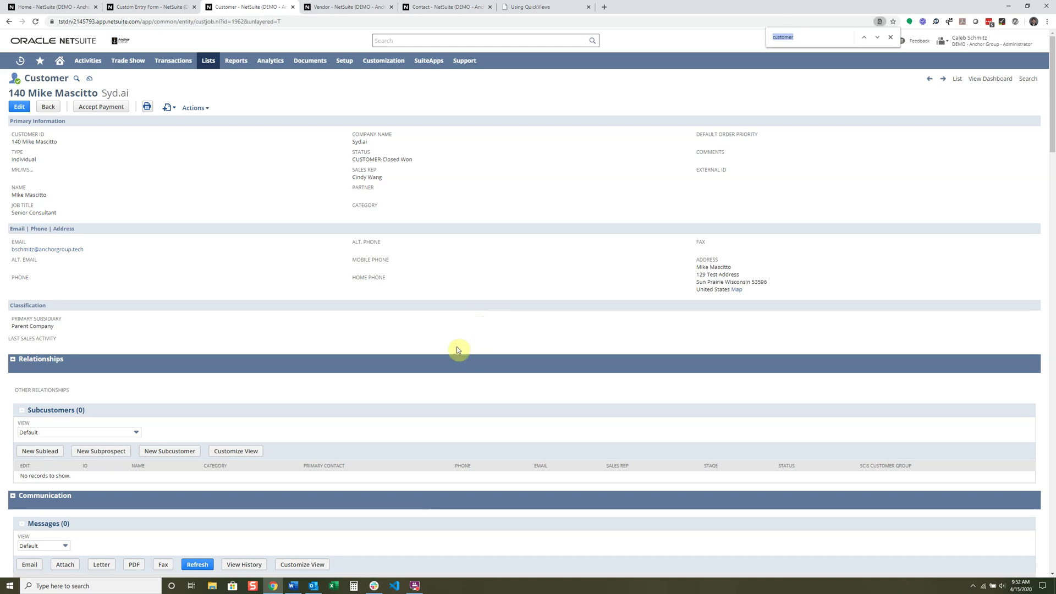
mouse_move(303, 373)
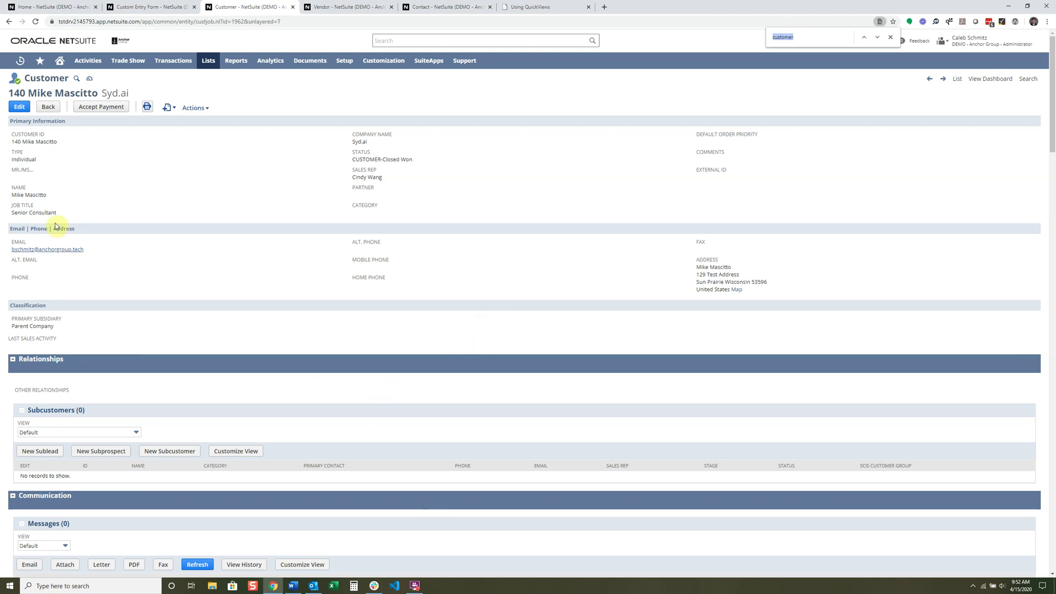
click(1031, 366)
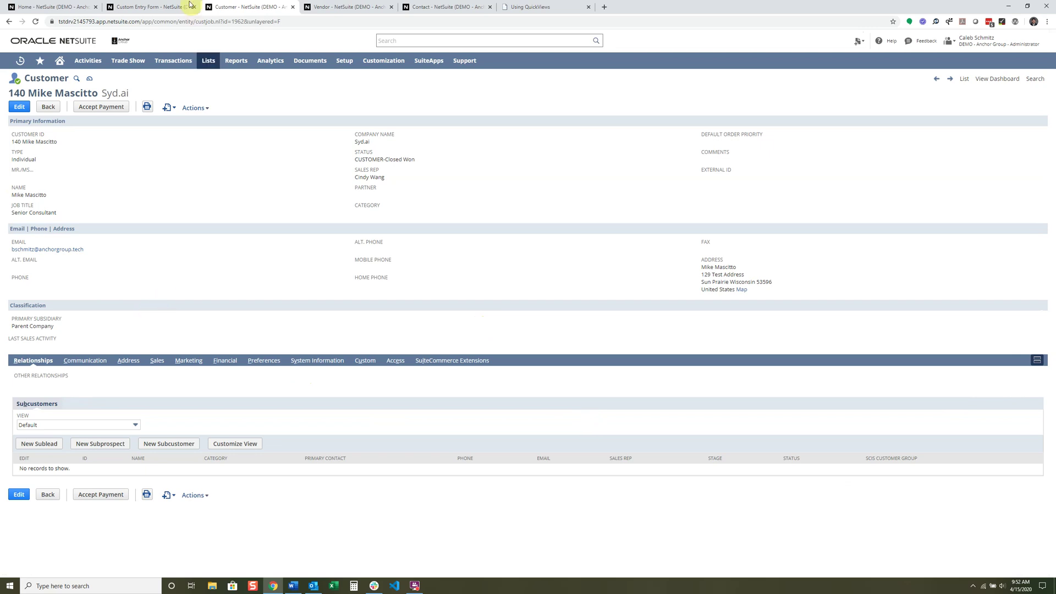
Return to the custom entry form and open the Custom Subtabs setup page in a separate browser tab
click(150, 7)
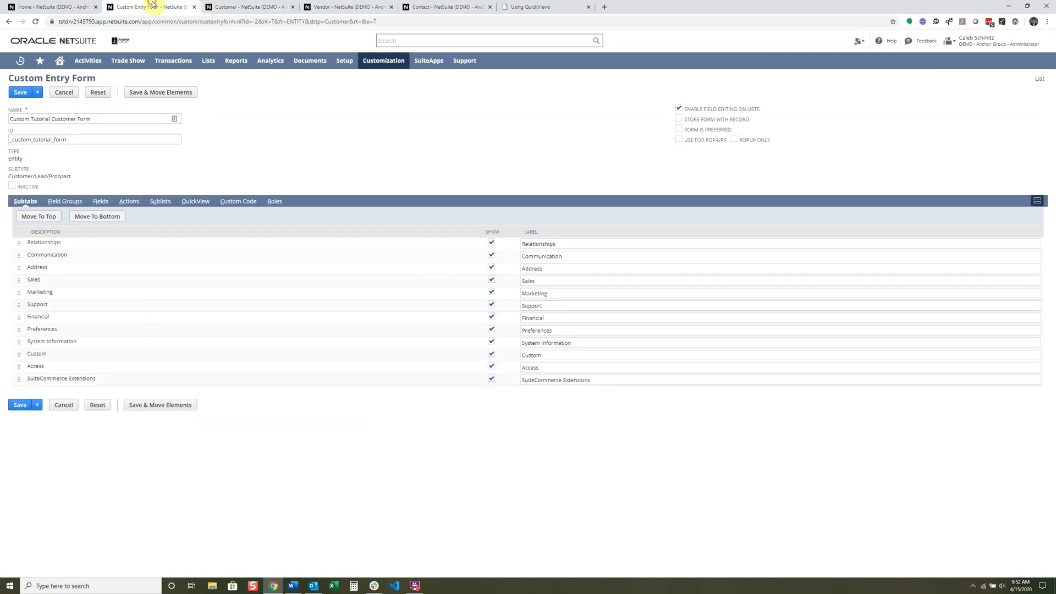
ctrl+click(22, 208)
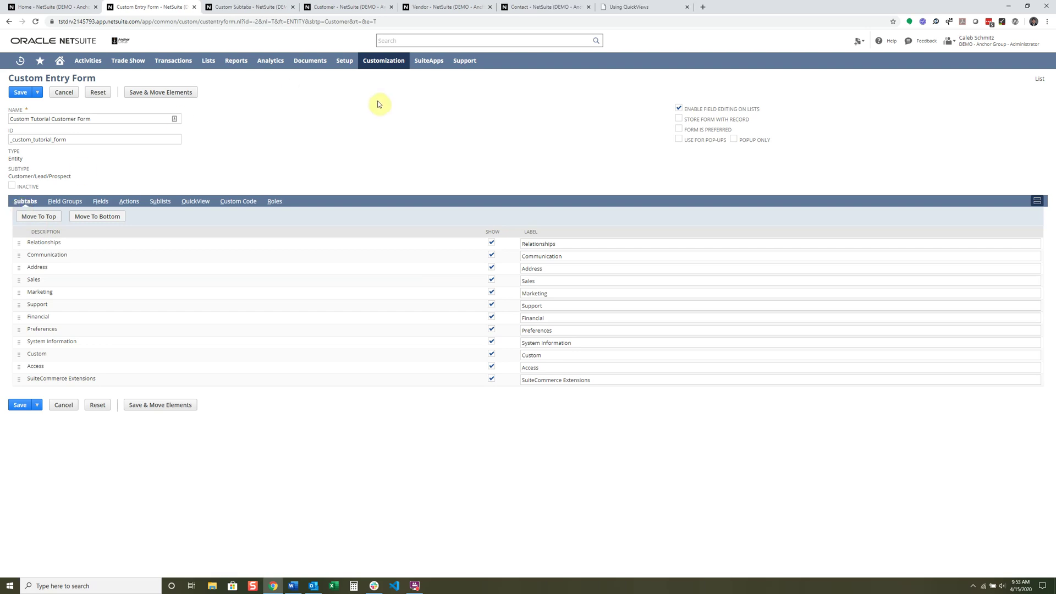
mouse_move(377, 61)
mouse_move(383, 109)
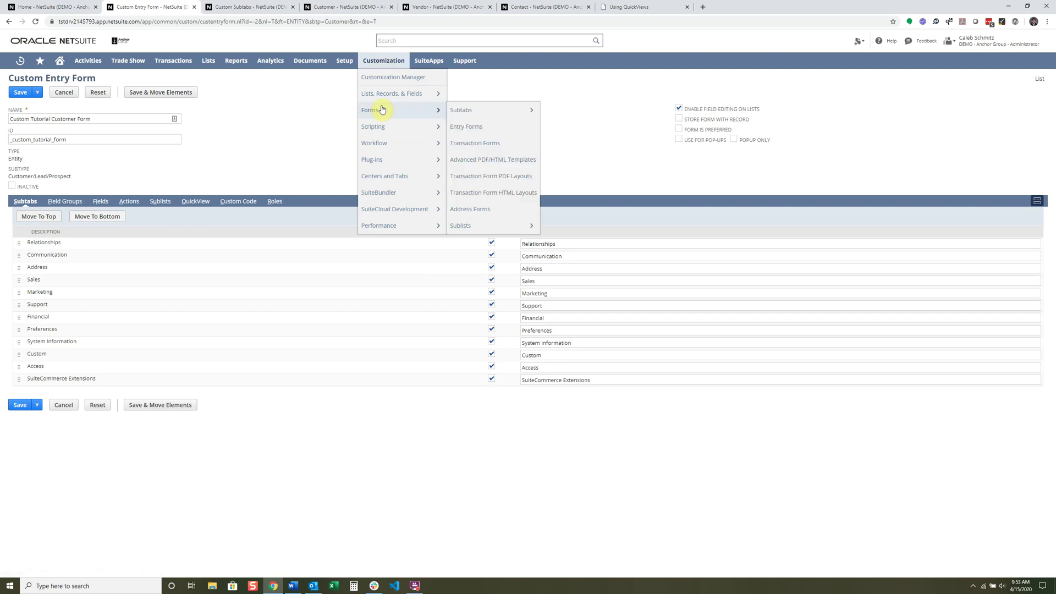
click(483, 112)
click(595, 67)
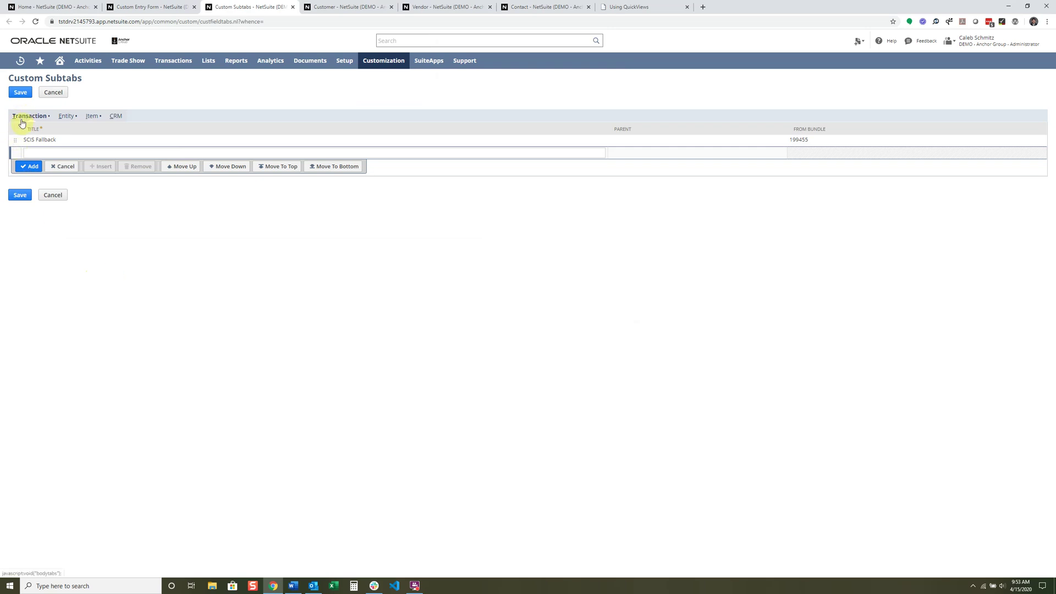
Look through the custom subtabs defined for the Entity, Item and CRM record categories
click(65, 117)
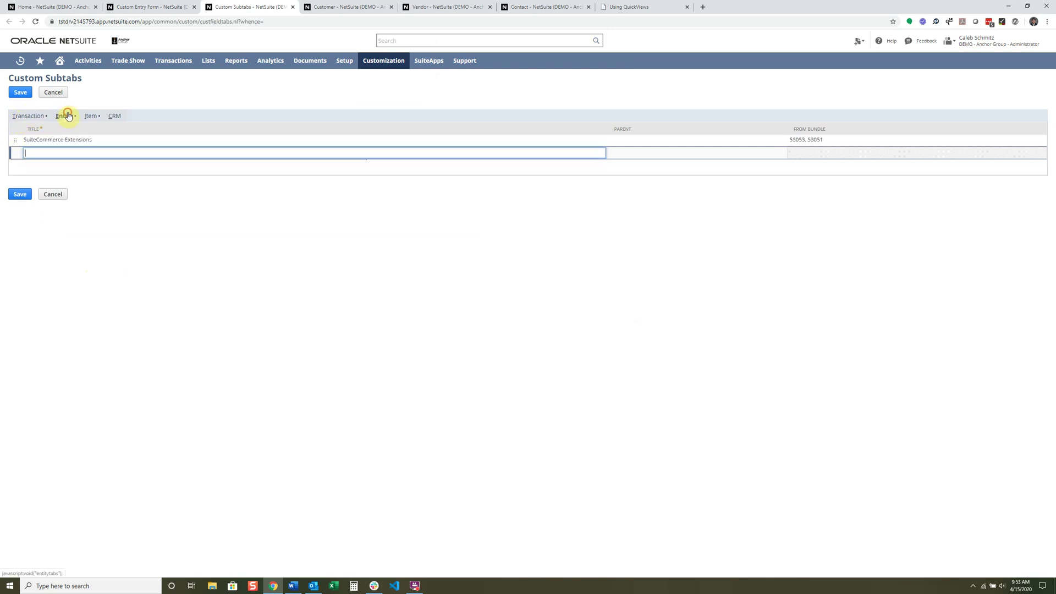
click(92, 119)
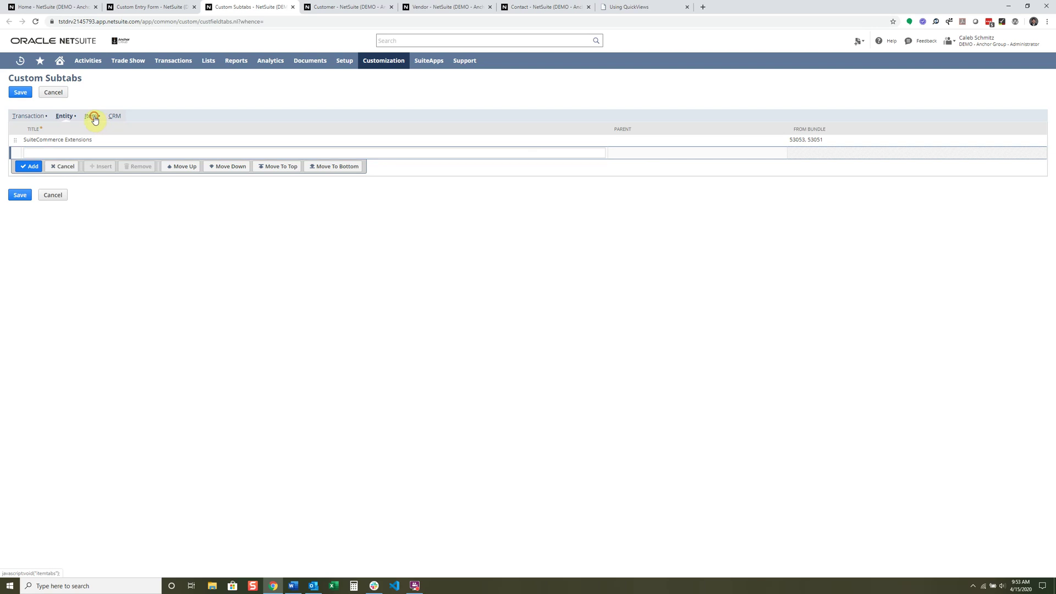
click(117, 116)
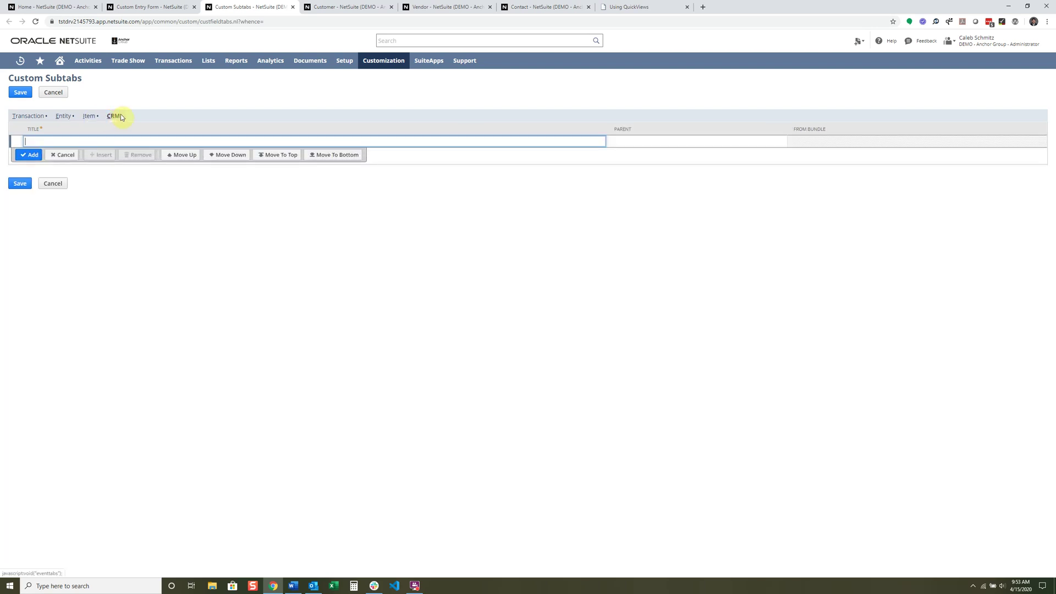
Examine the SuiteCommerce Extensions entry among the Entity custom subtabs, and view the matching subtab on the customer record
click(67, 119)
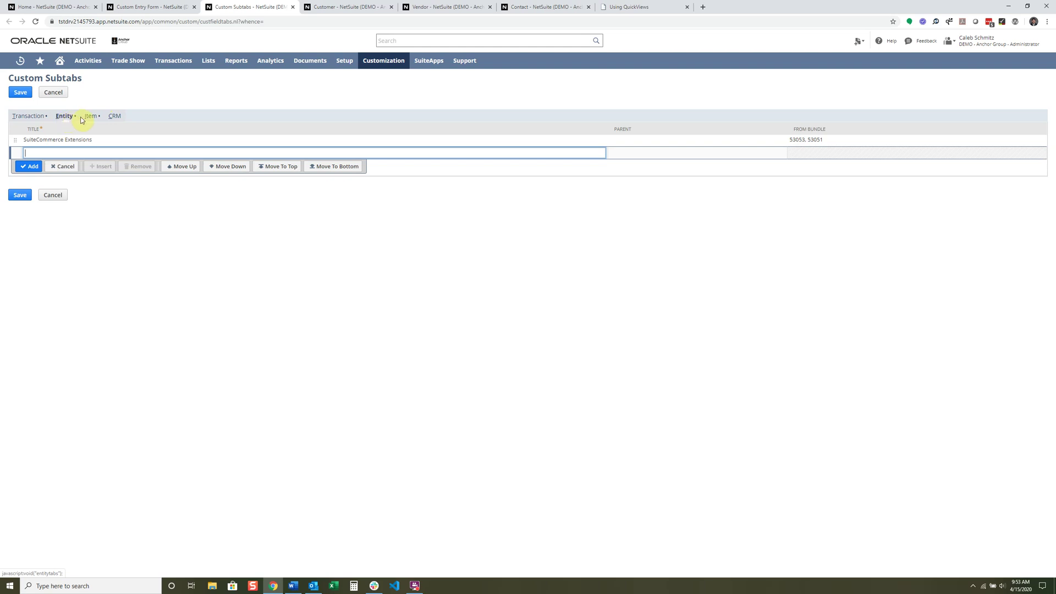
drag(105, 142, 22, 148)
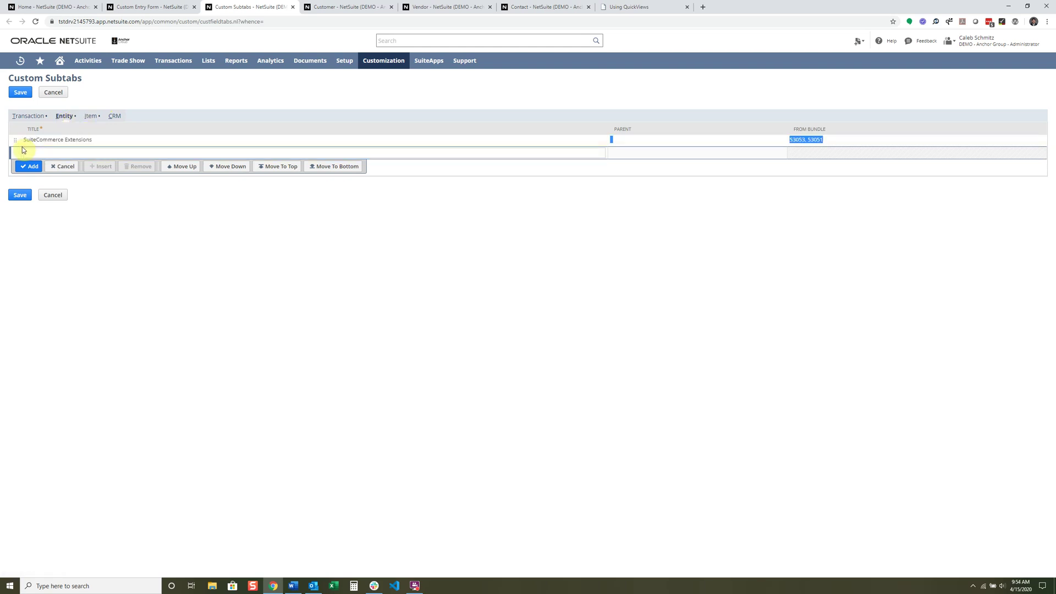
click(27, 140)
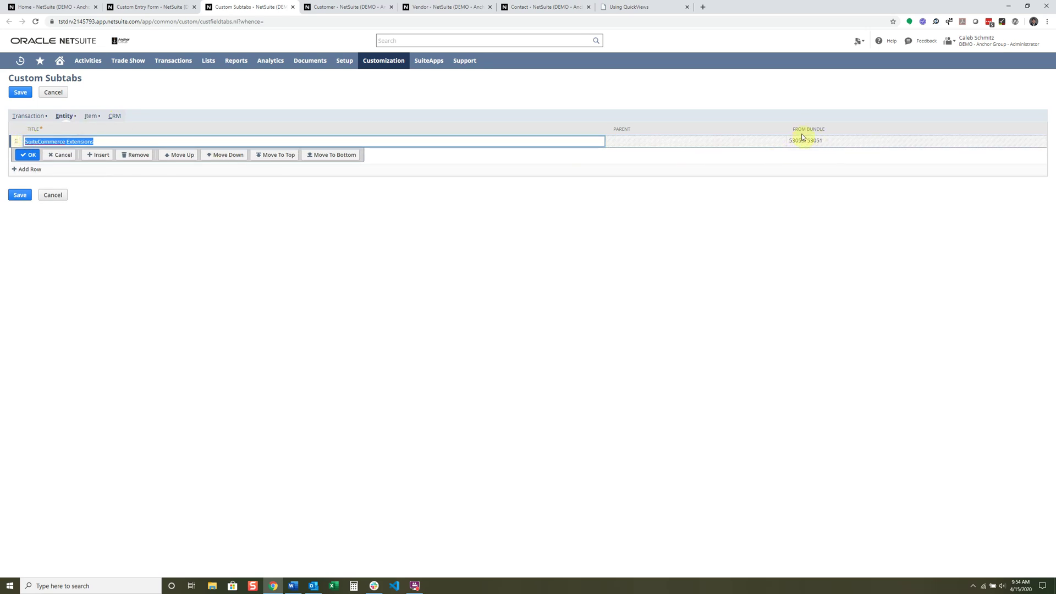
click(346, 7)
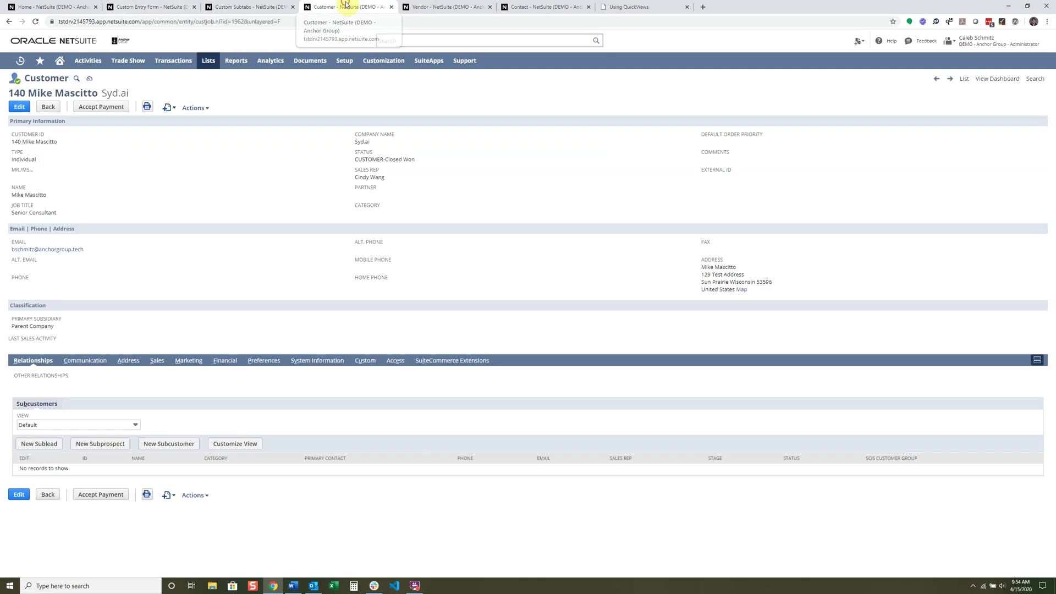
click(440, 362)
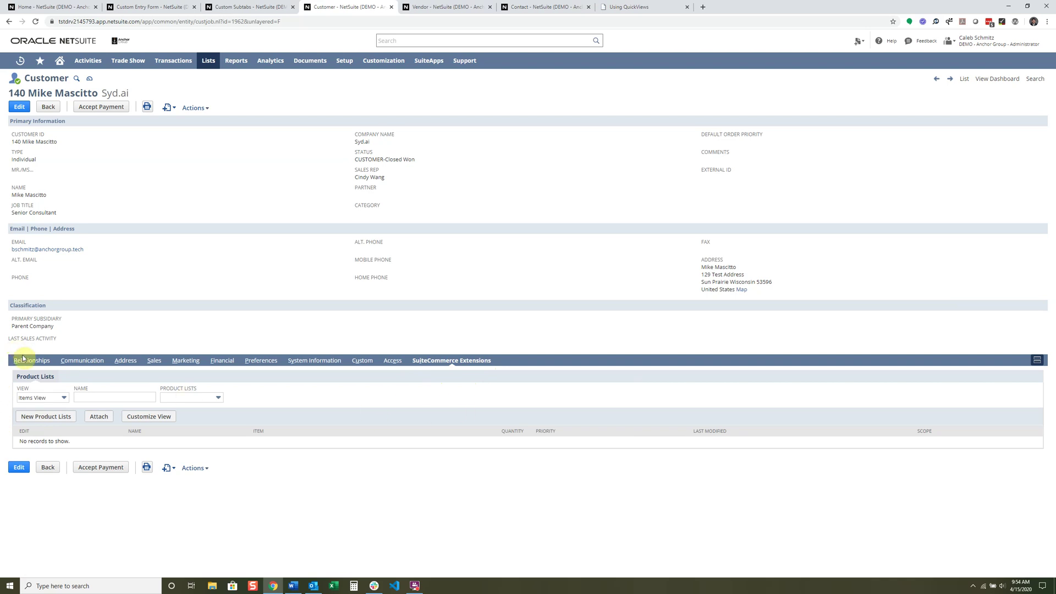
Compare the Communication sublists configured on the custom entry form with those in the customer record's Communication subtab
click(165, 9)
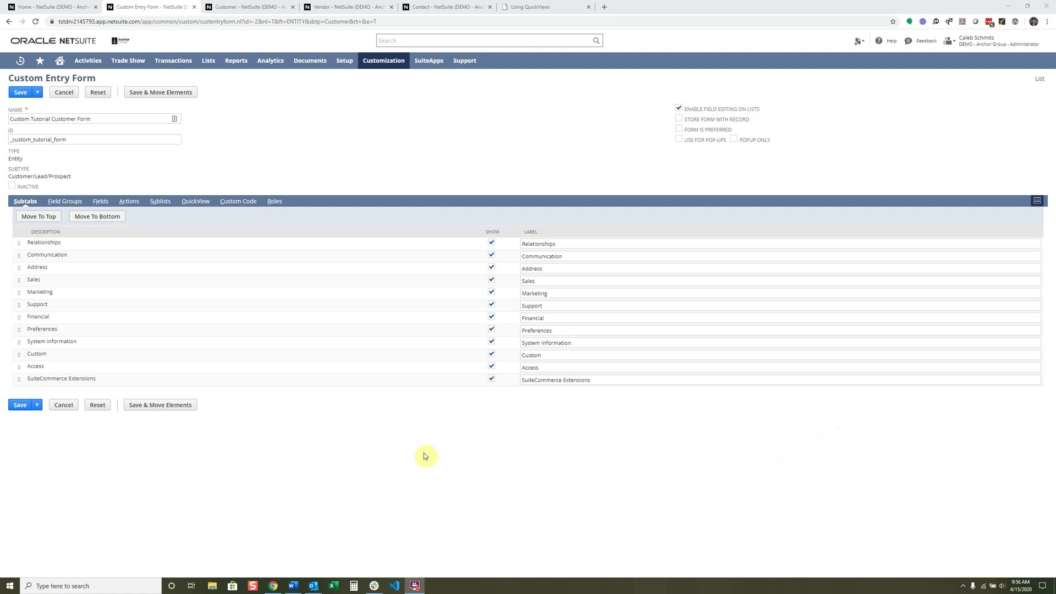
click(161, 202)
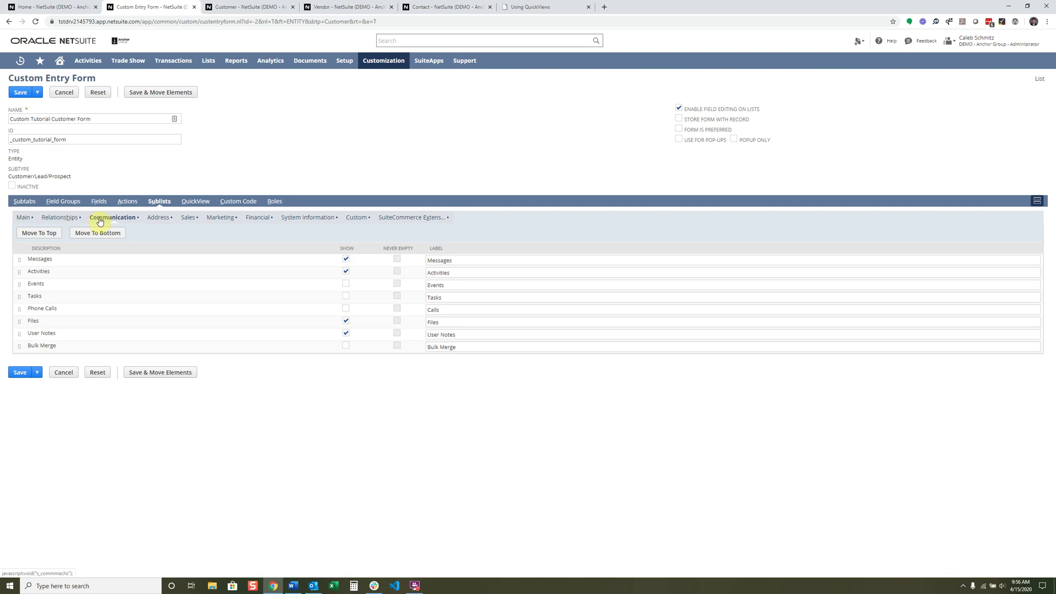
click(237, 6)
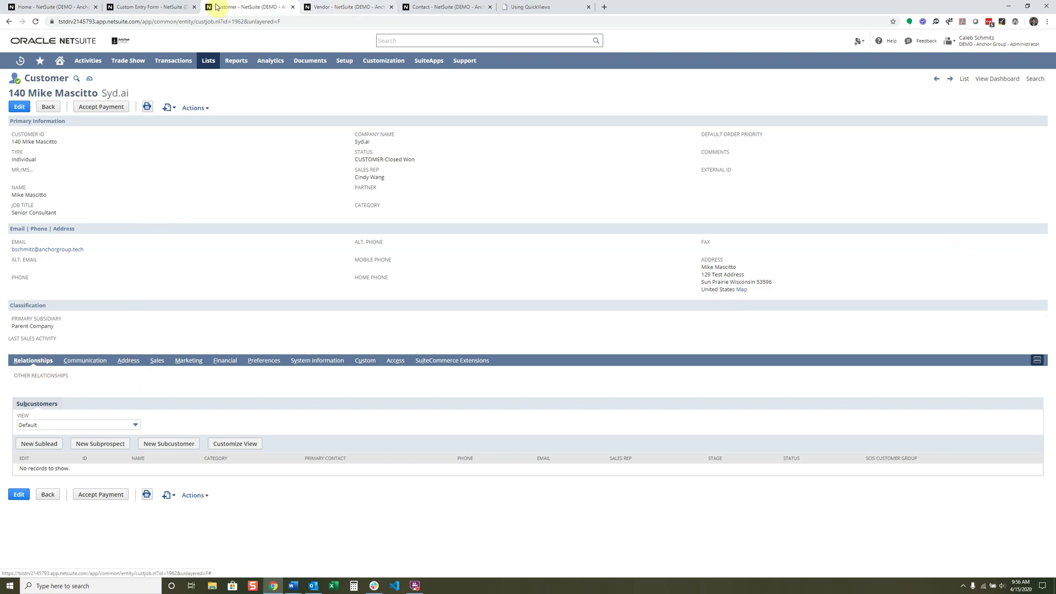
click(127, 6)
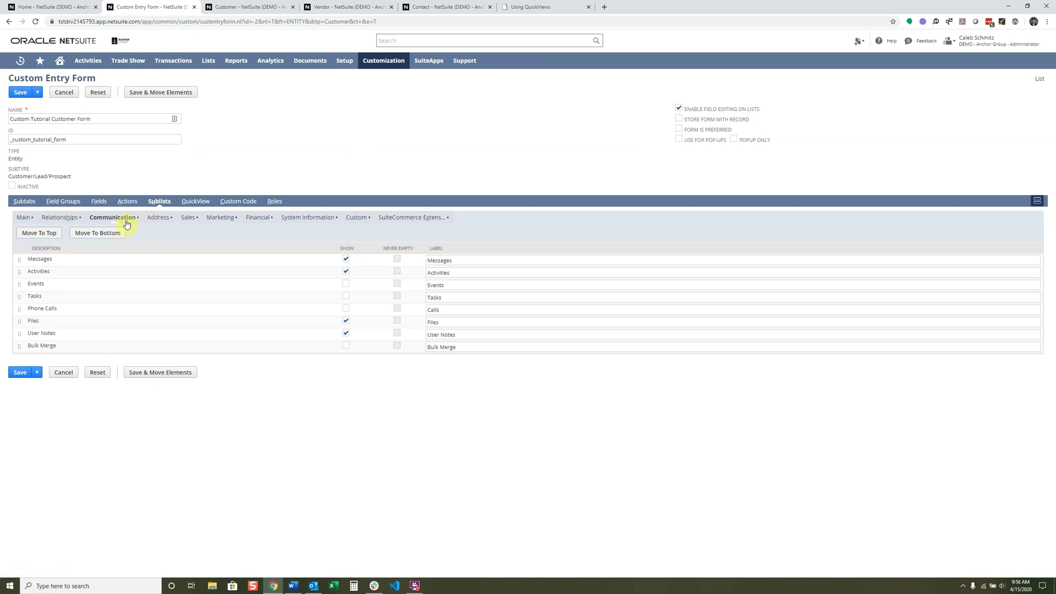
click(234, 8)
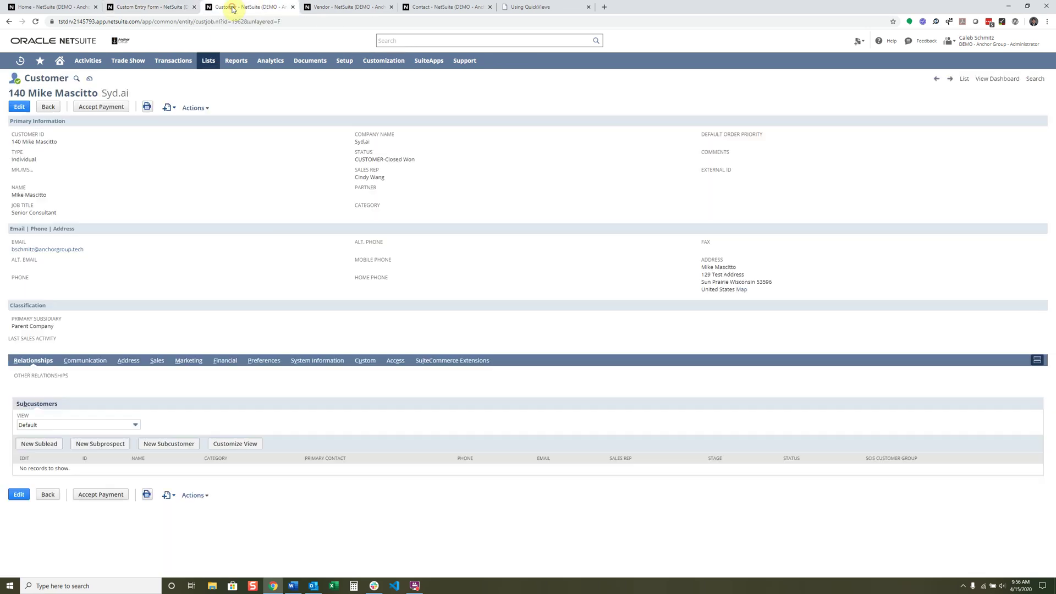
click(97, 362)
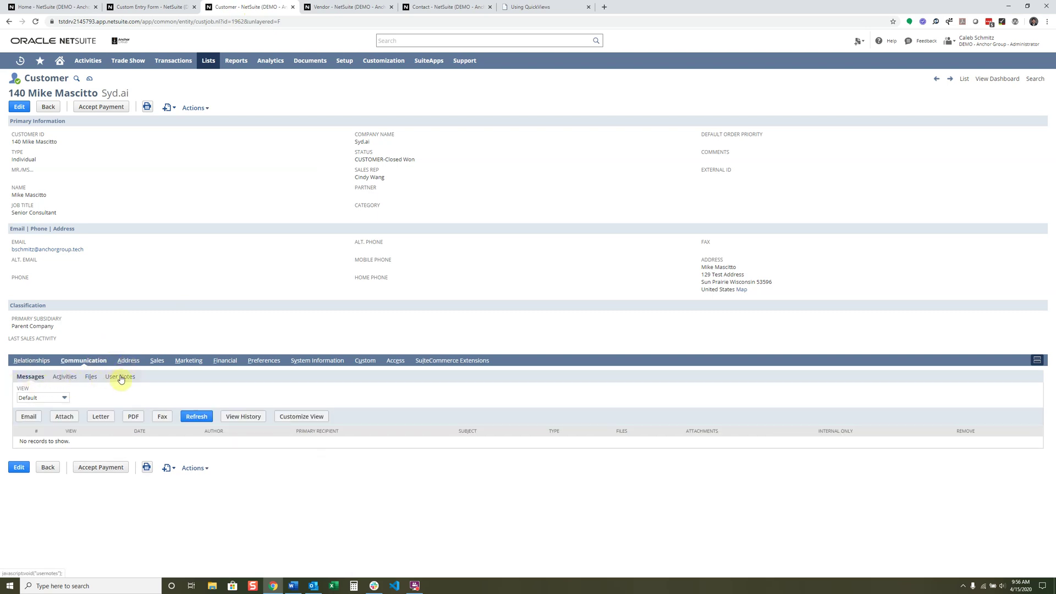
Compare the form's Relationships fields with the Other Relationships field on the customer record's Relationships subtab
click(140, 7)
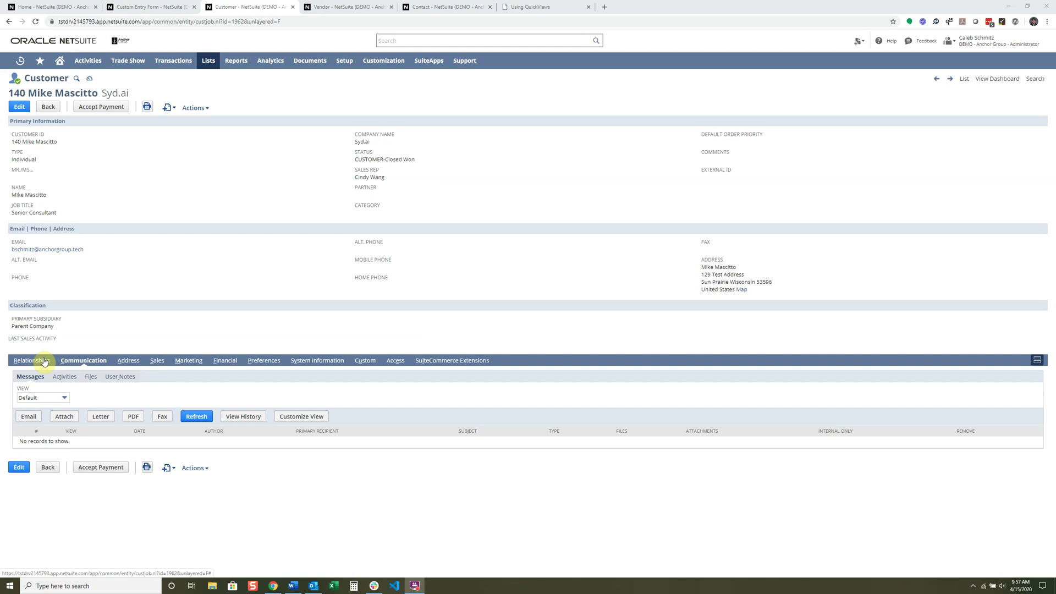
click(159, 6)
click(100, 202)
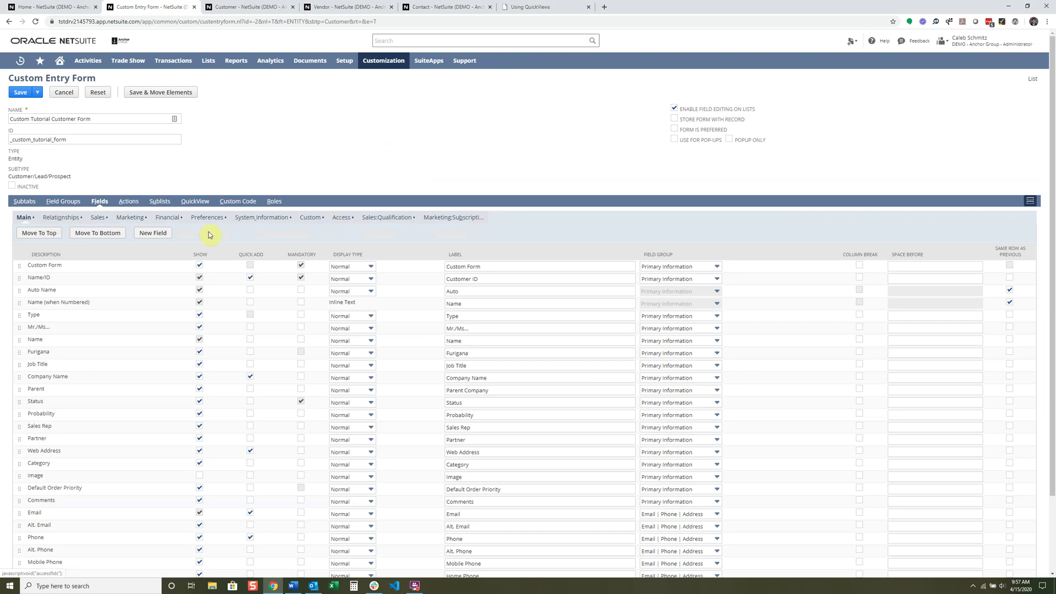
click(52, 219)
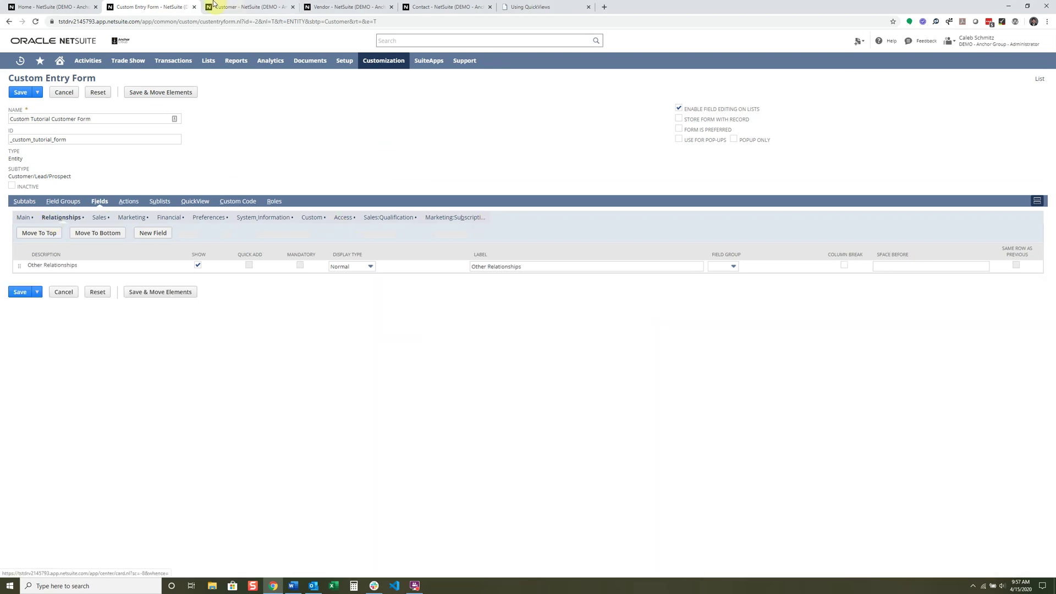
click(261, 7)
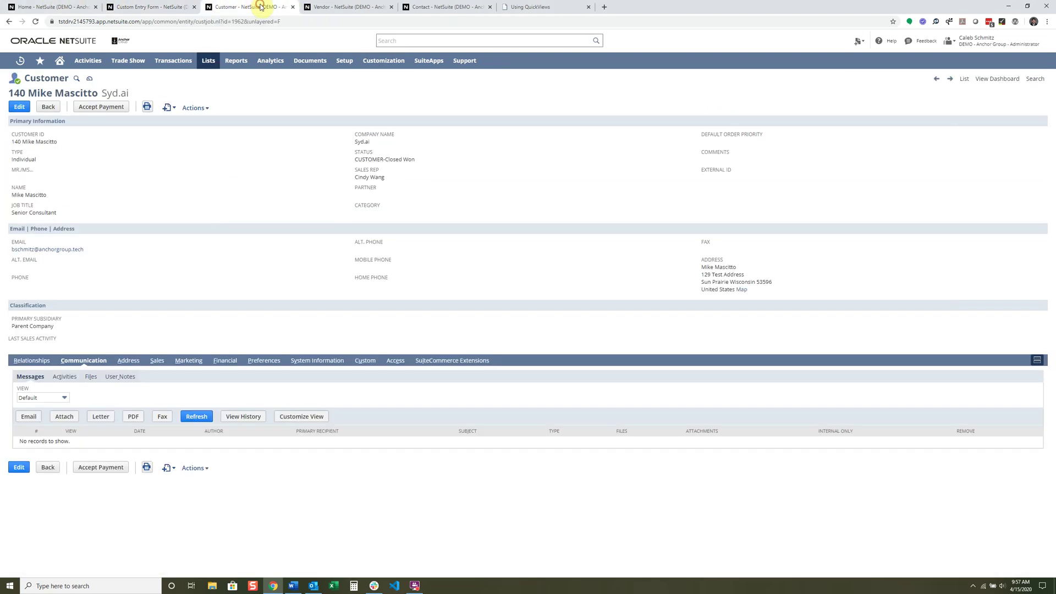
click(33, 360)
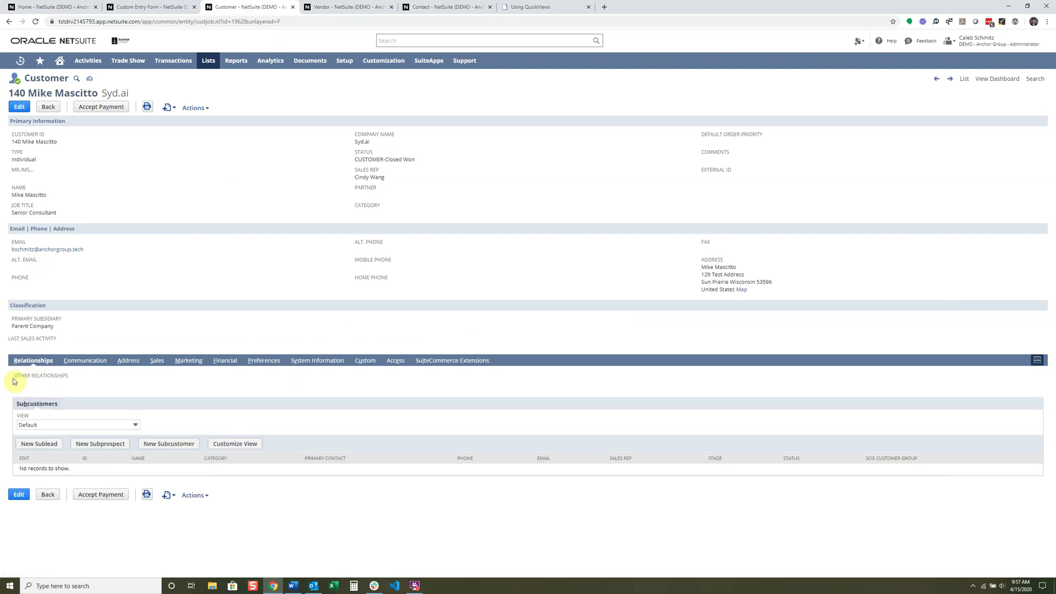
Return to the custom entry form and look up where custom entity fields are managed
click(131, 4)
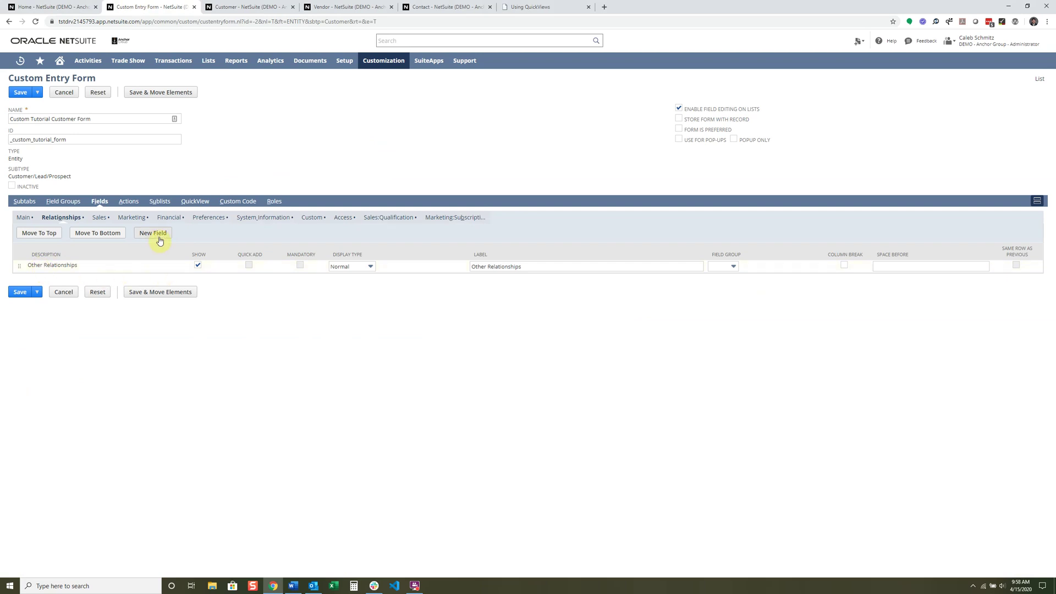
mouse_move(379, 67)
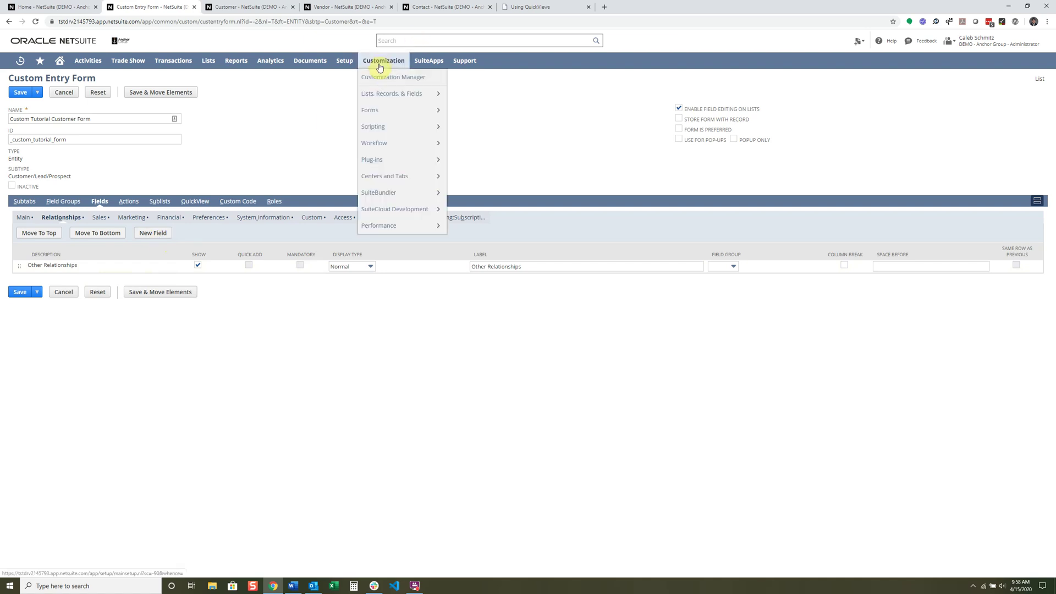
mouse_move(394, 100)
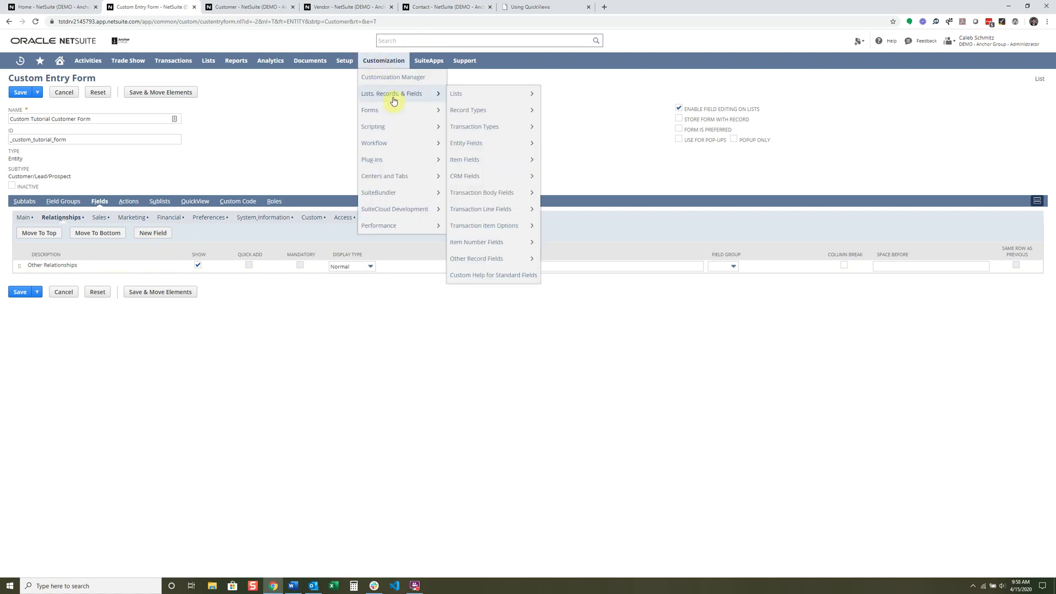
mouse_move(485, 148)
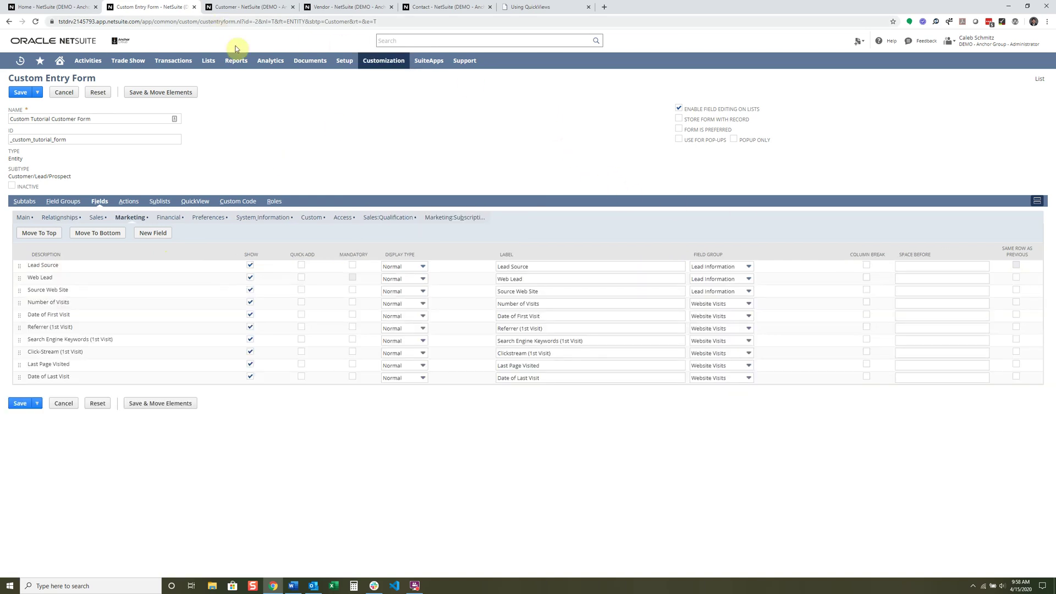
Compare the Lead Information and Website Visits field groups on the customer's Marketing subtab with the form's Marketing fields
click(261, 6)
click(188, 361)
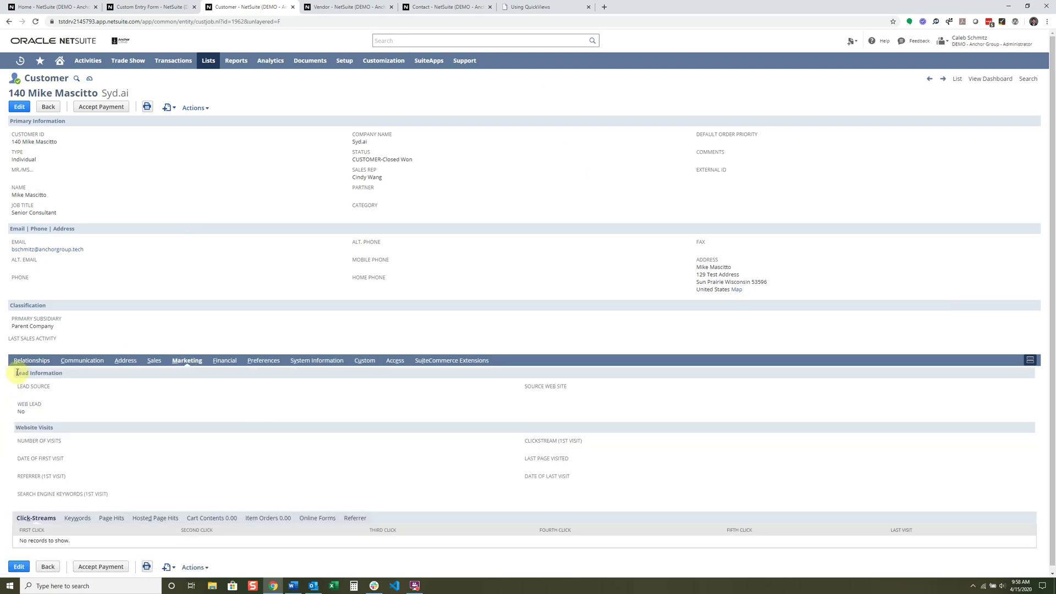
drag(17, 373, 67, 377)
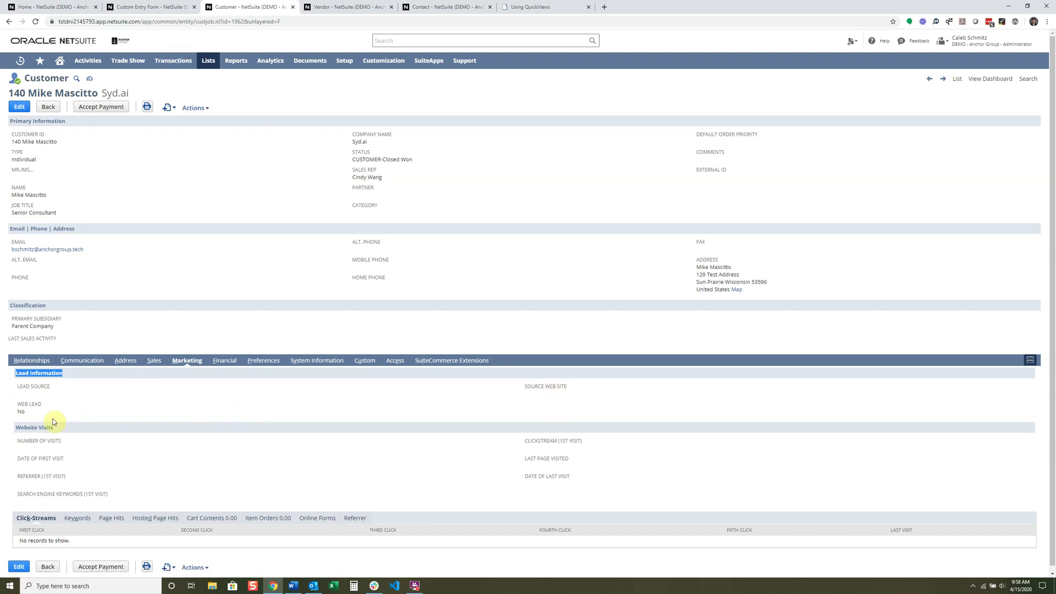
click(67, 416)
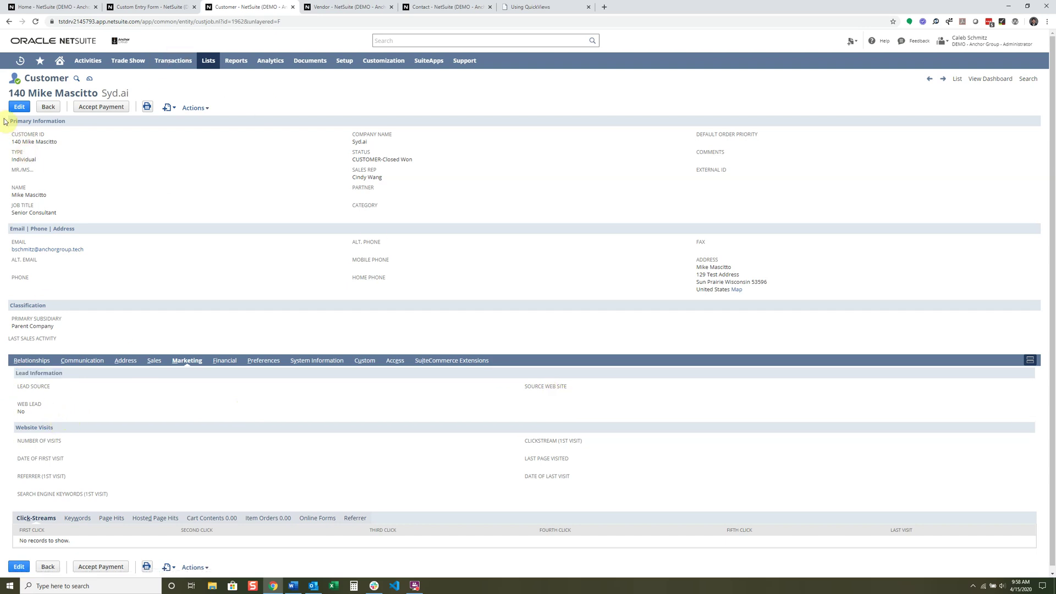
click(143, 7)
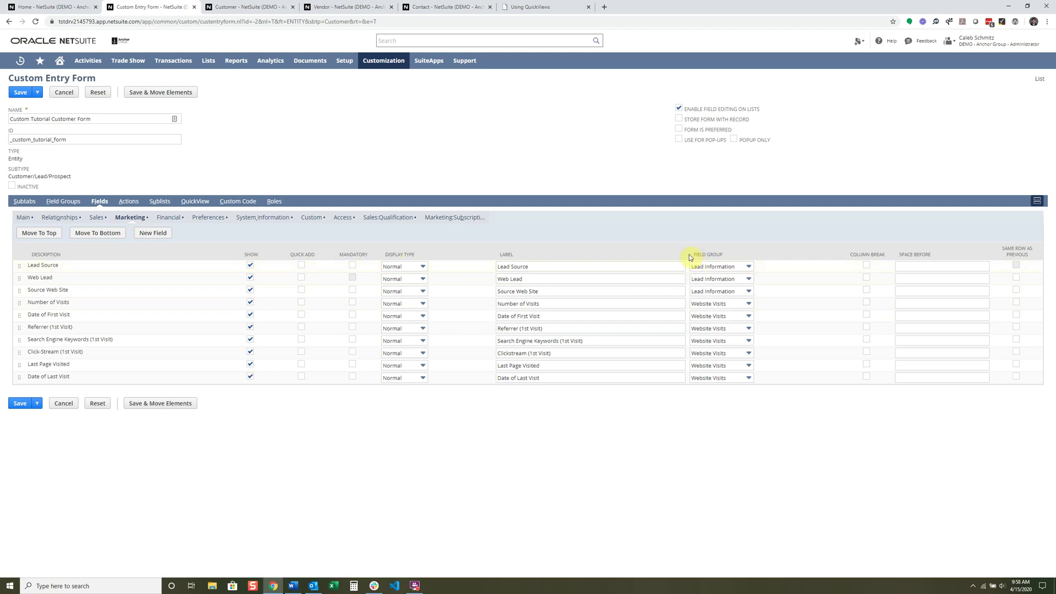
click(246, 7)
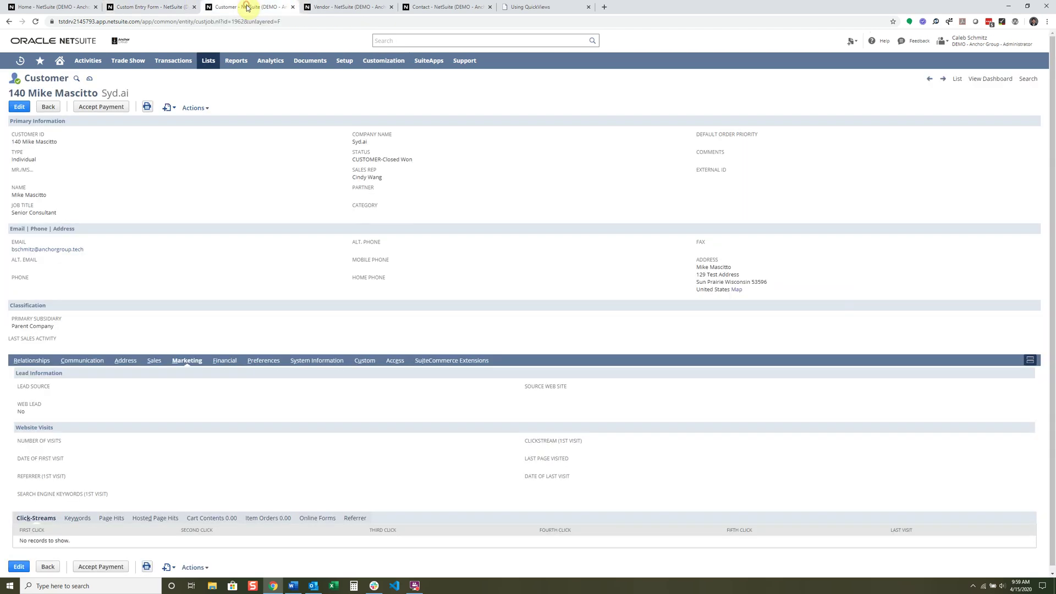
Return from the customer record to the custom entry form and add a Main field group labelled My Business Information
drag(13, 373, 90, 378)
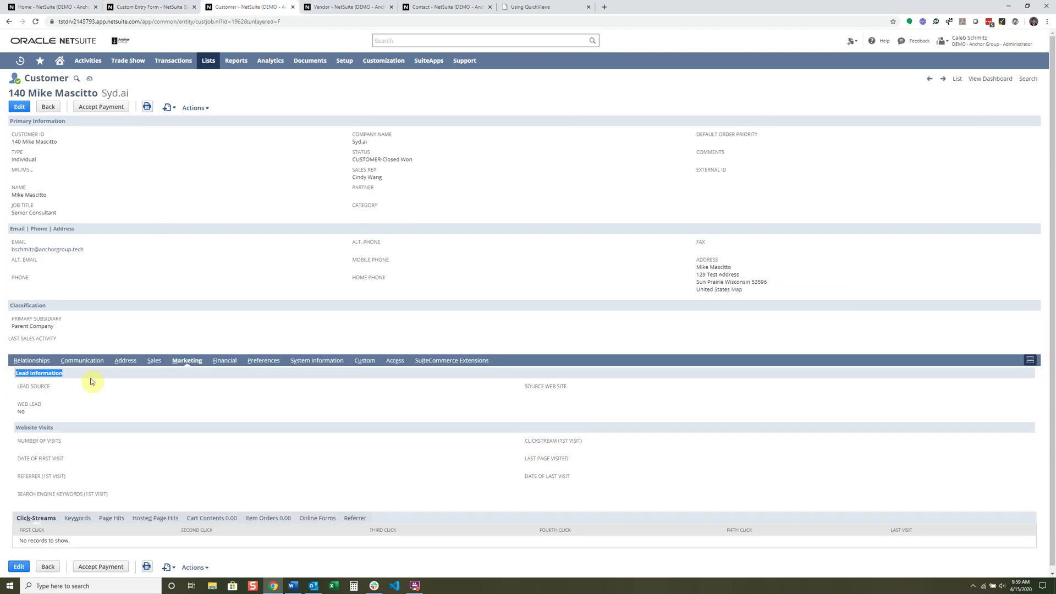
click(153, 7)
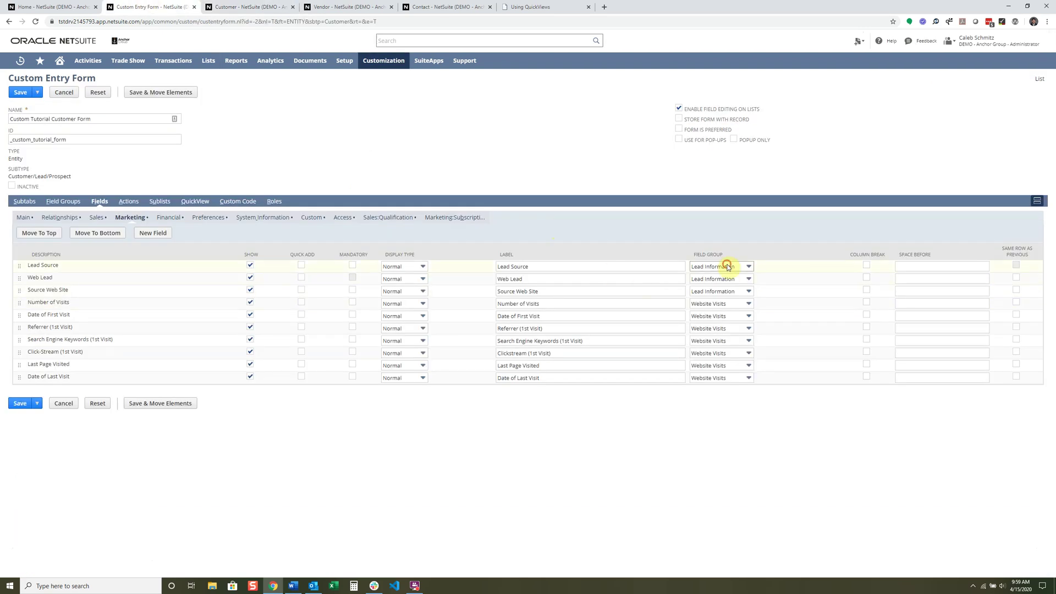
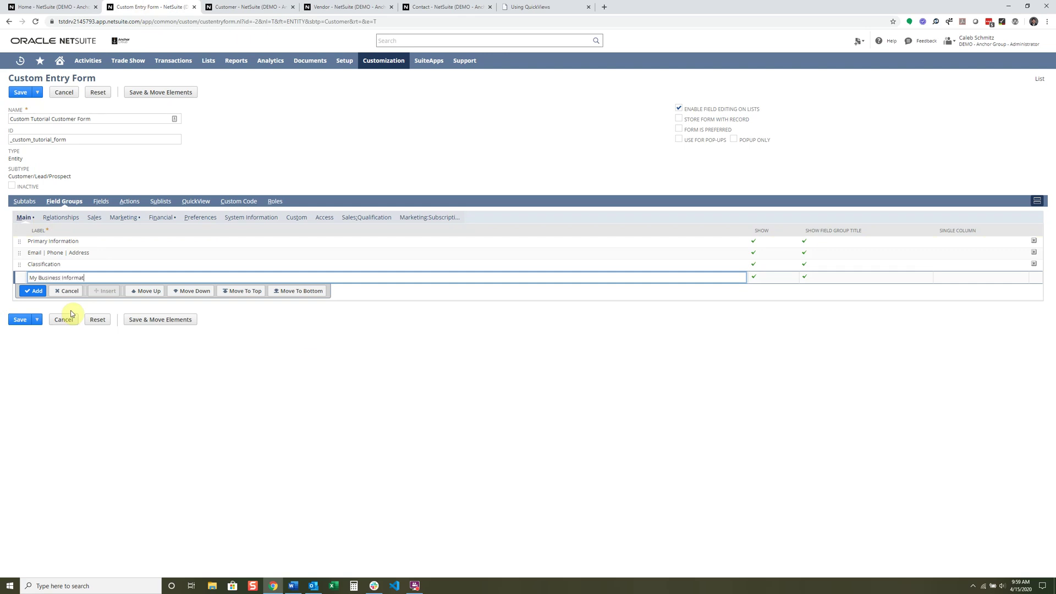
click(738, 442)
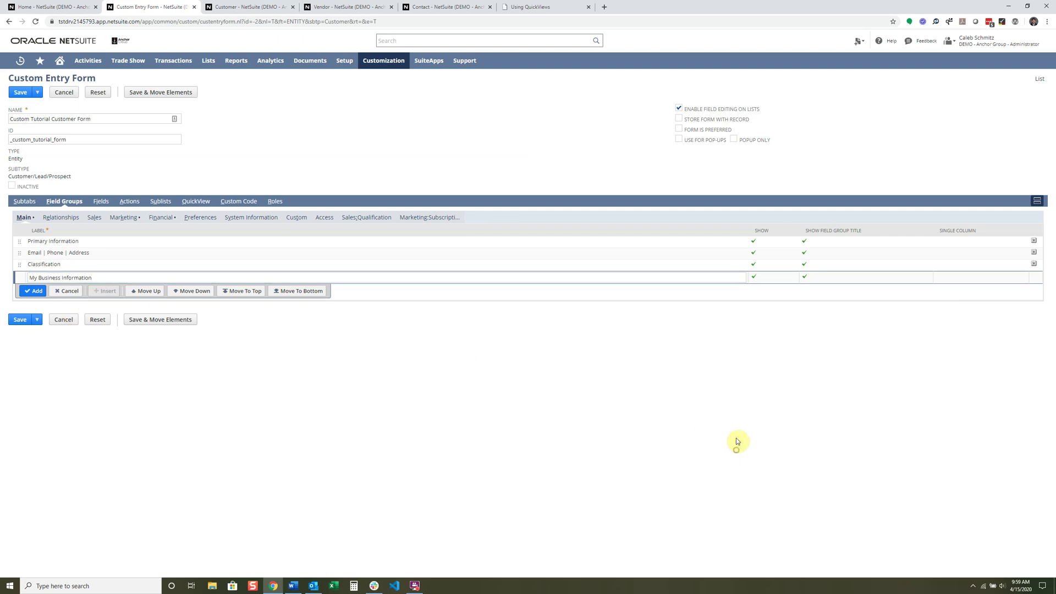
click(33, 291)
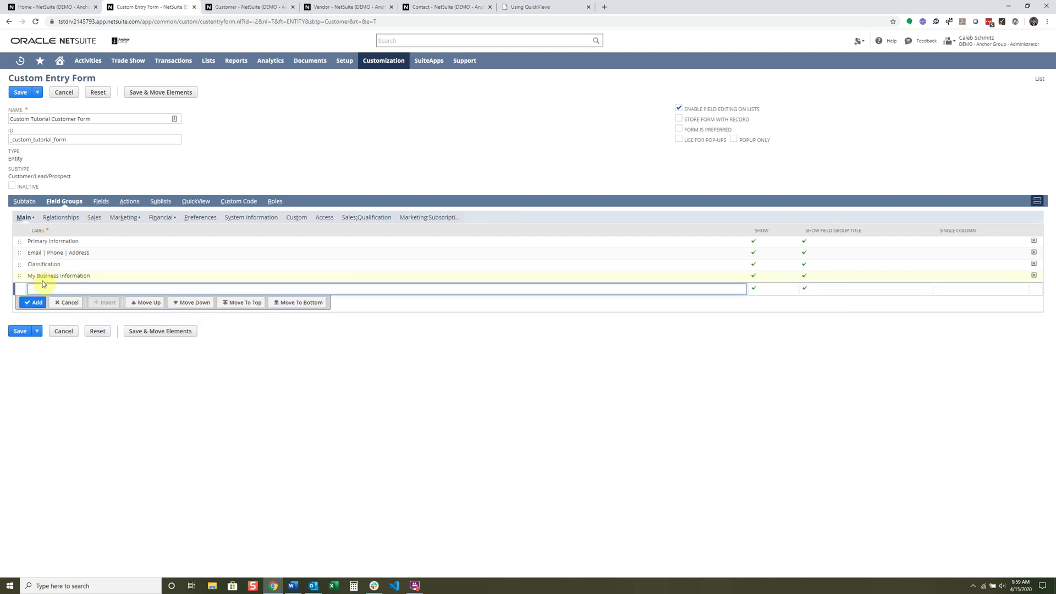
Assign the Company Name field in the form's Main fields to the My Business Information field group
click(100, 201)
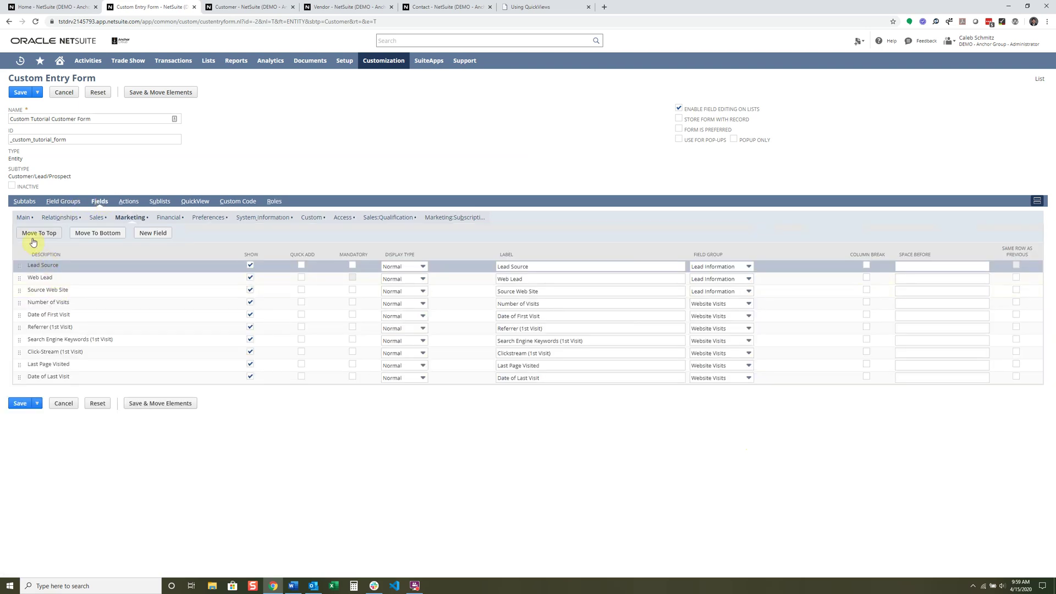
click(23, 217)
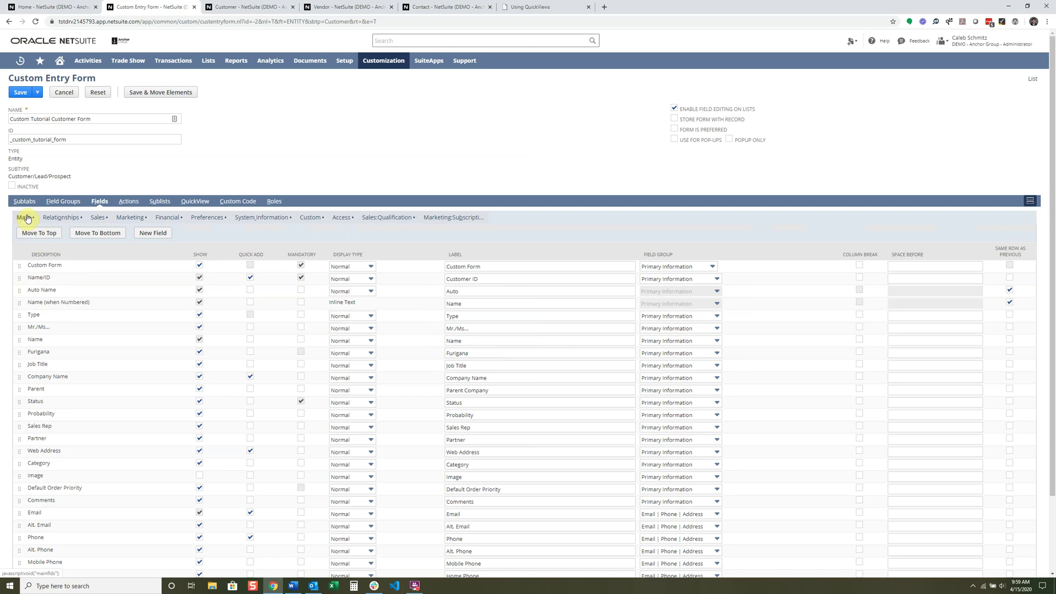
scroll(132, 362, down, 3)
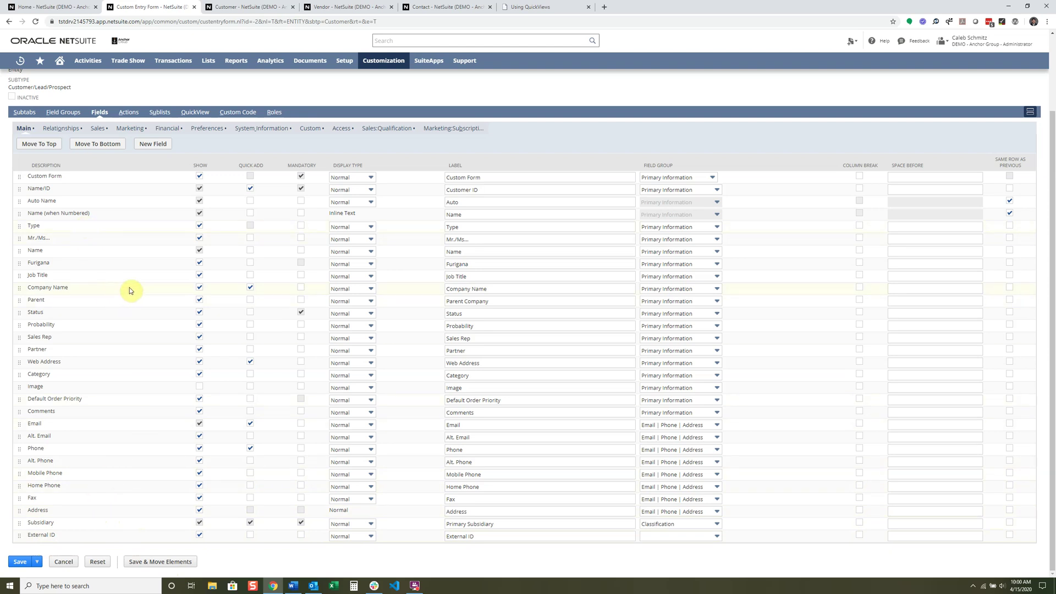
click(676, 291)
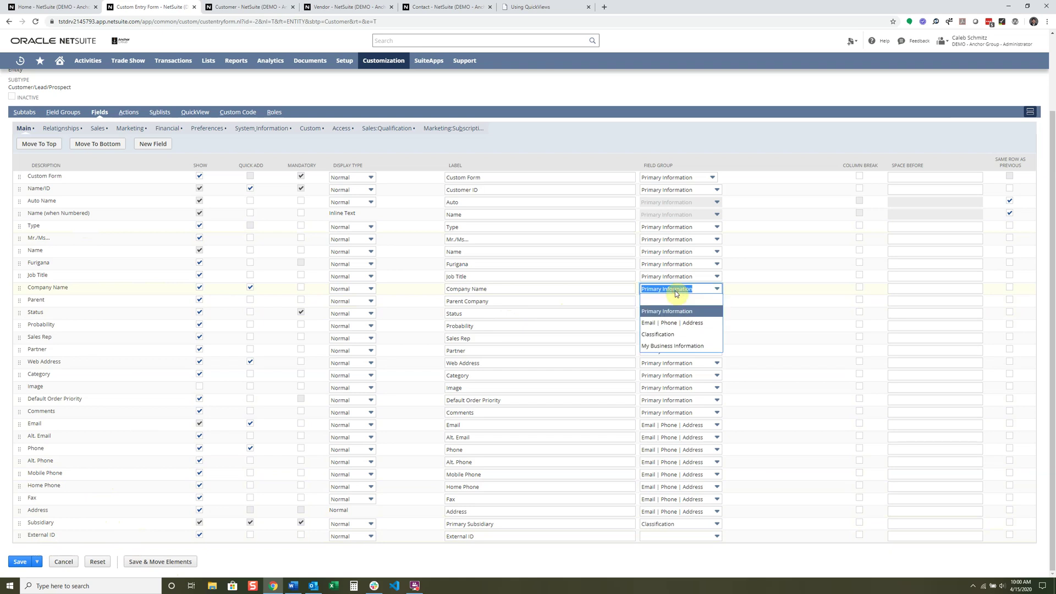
click(677, 346)
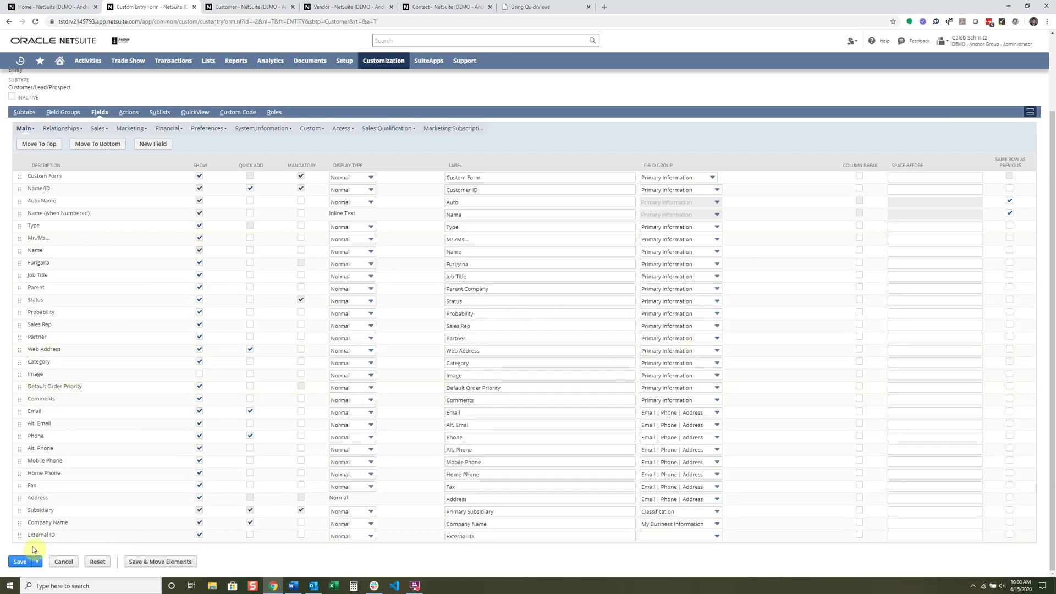
scroll(153, 259, up, 2)
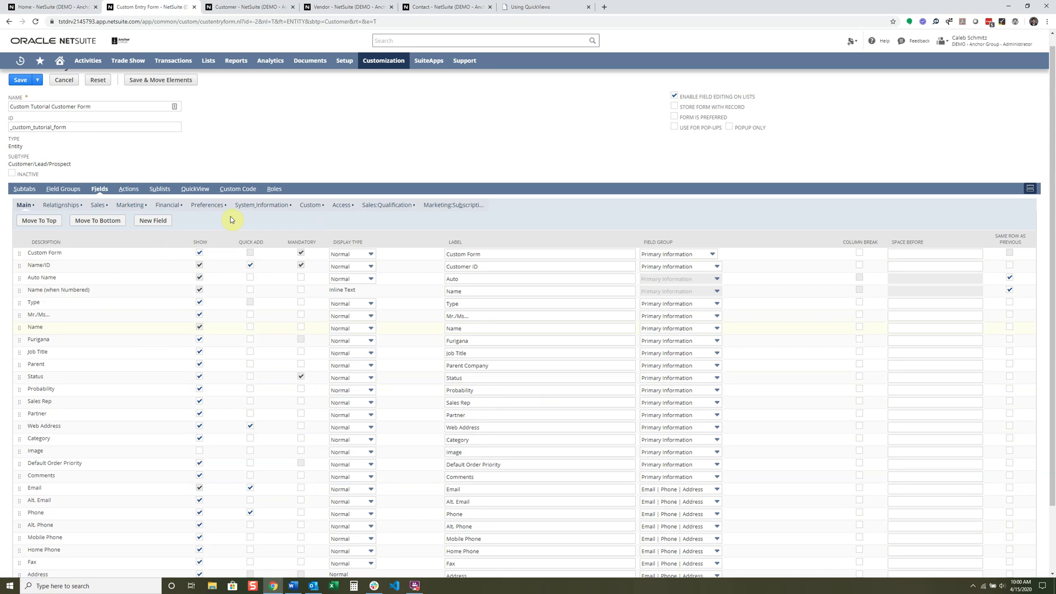
scroll(313, 212, up, 1)
scroll(334, 318, down, 2)
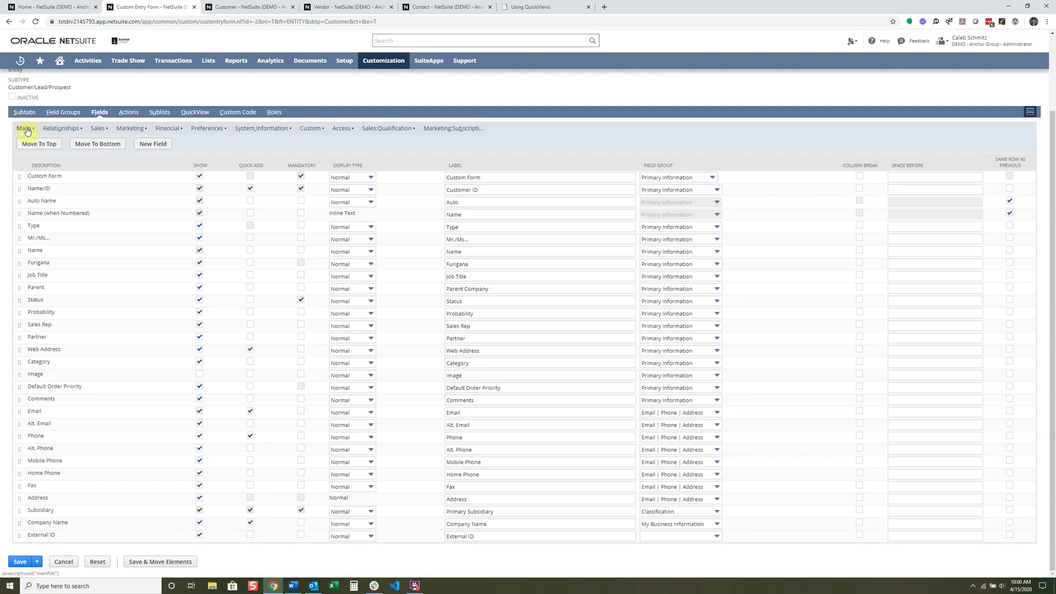
Move the Source Web Site field above Web Lead in the form's Marketing fields
click(74, 129)
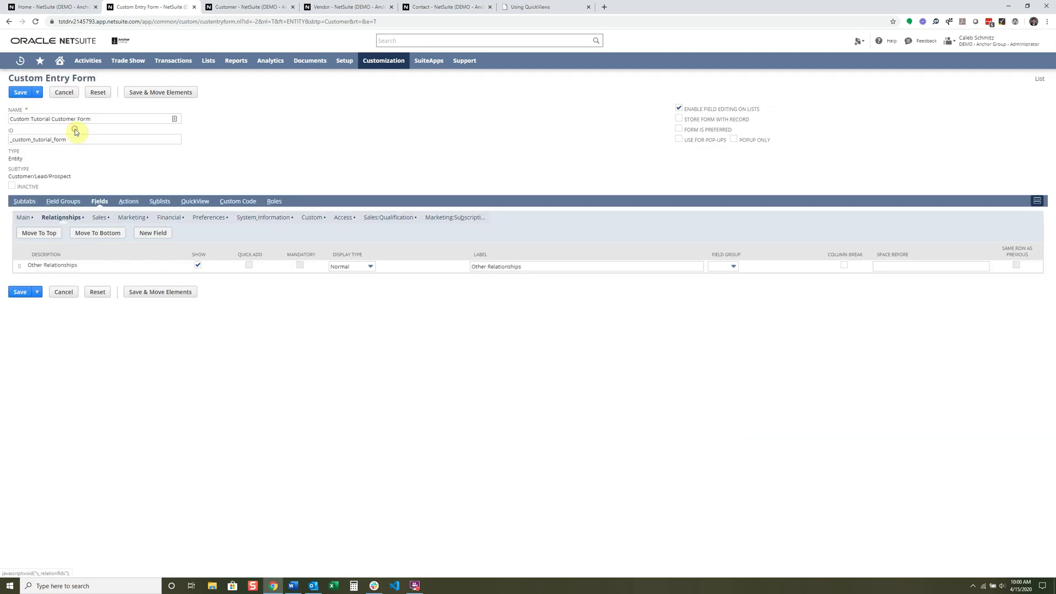
click(132, 218)
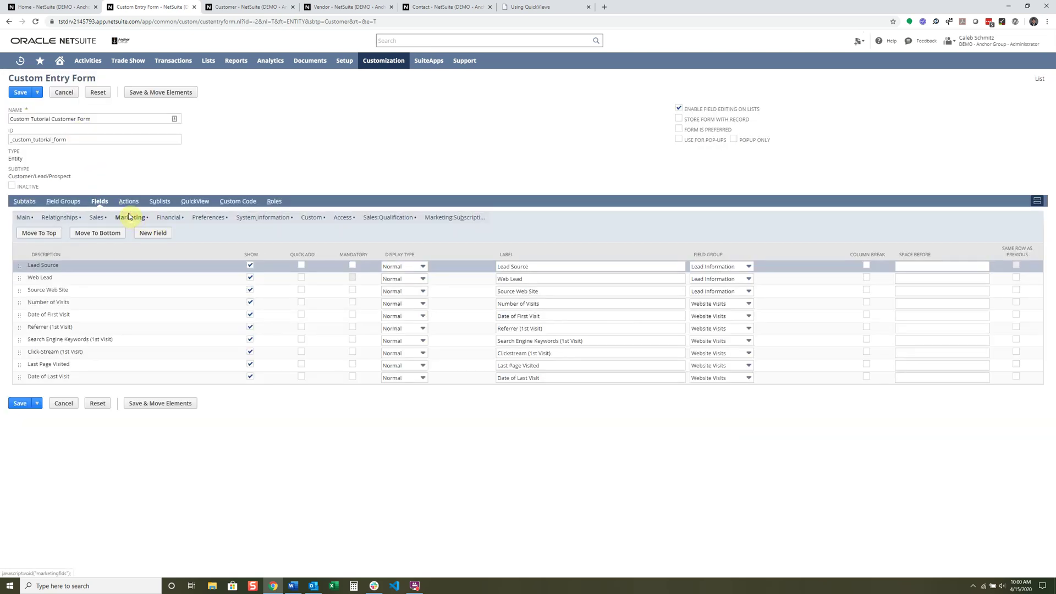
click(48, 290)
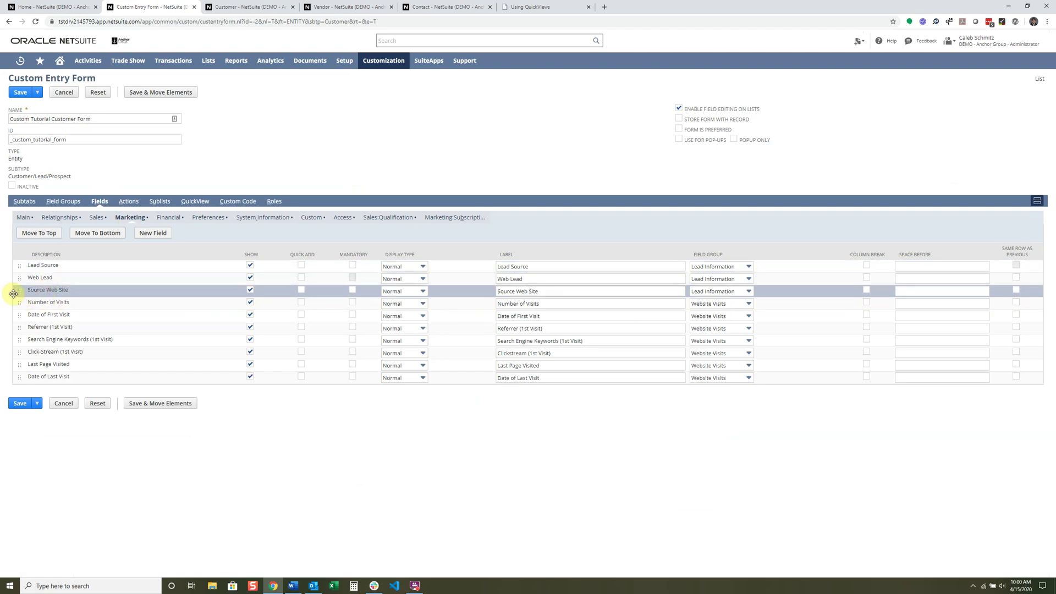
drag(14, 292, 21, 280)
Compare the form's standard actions with the actions on the customer record, and check where custom actions are defined
click(128, 201)
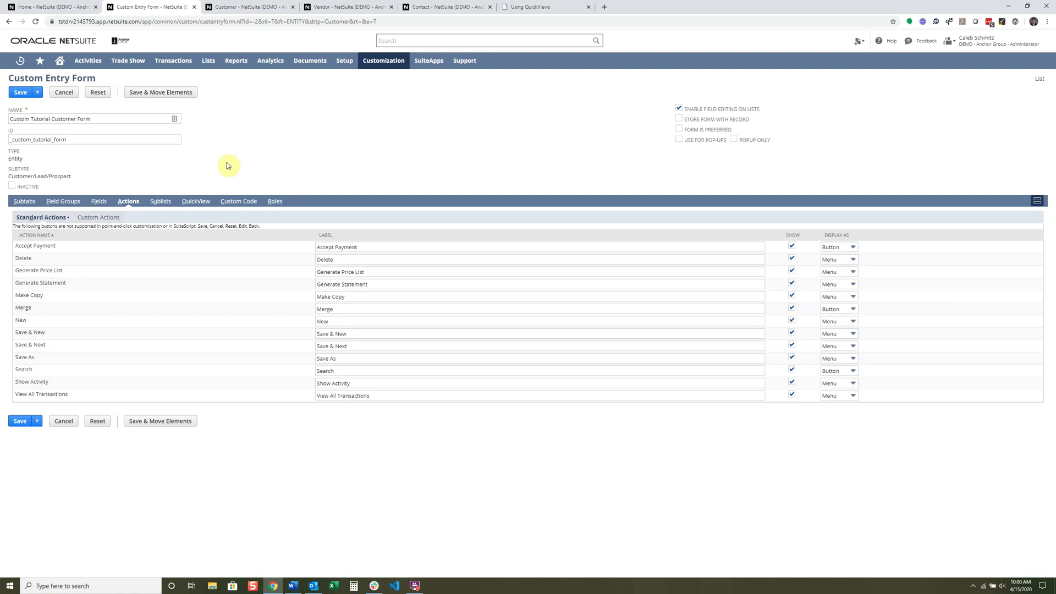
click(250, 7)
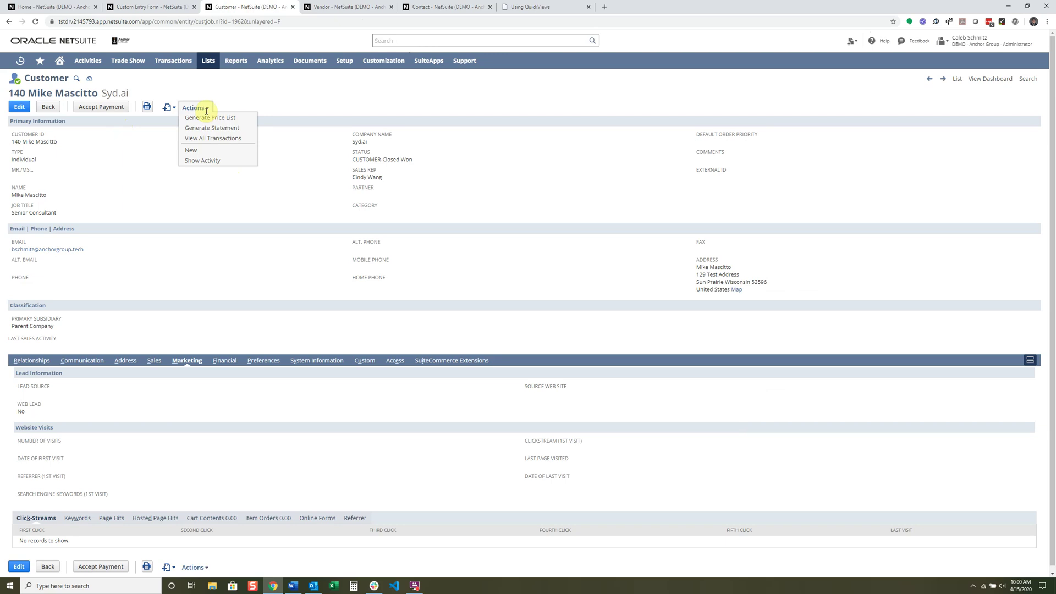
click(127, 7)
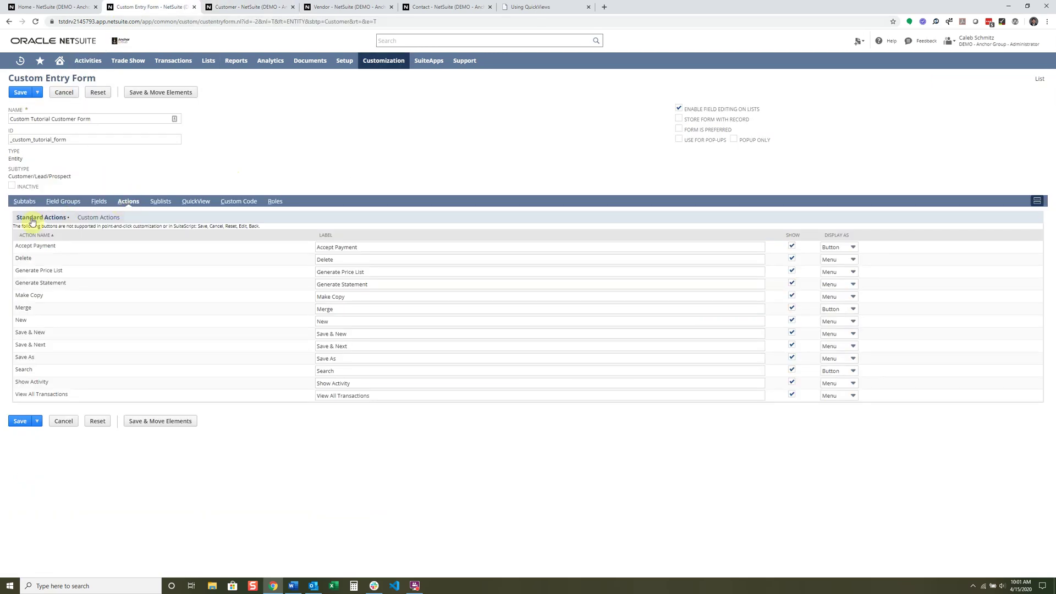
click(104, 220)
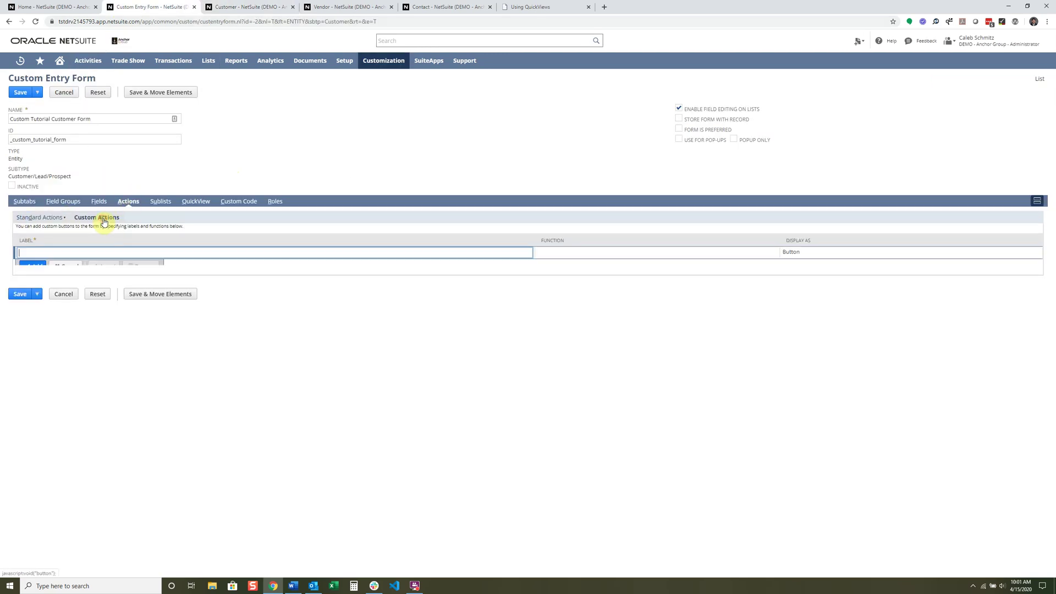
click(55, 218)
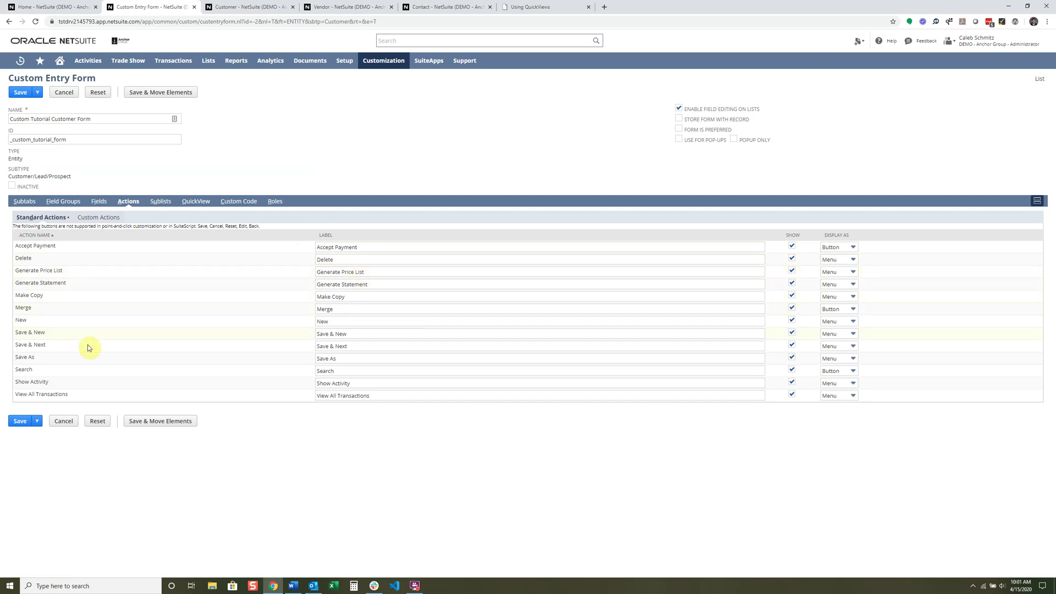
Open the customer record for editing to examine its save options, and compare its view-mode actions with the form's display settings
key(ctrl+Tab)
click(20, 107)
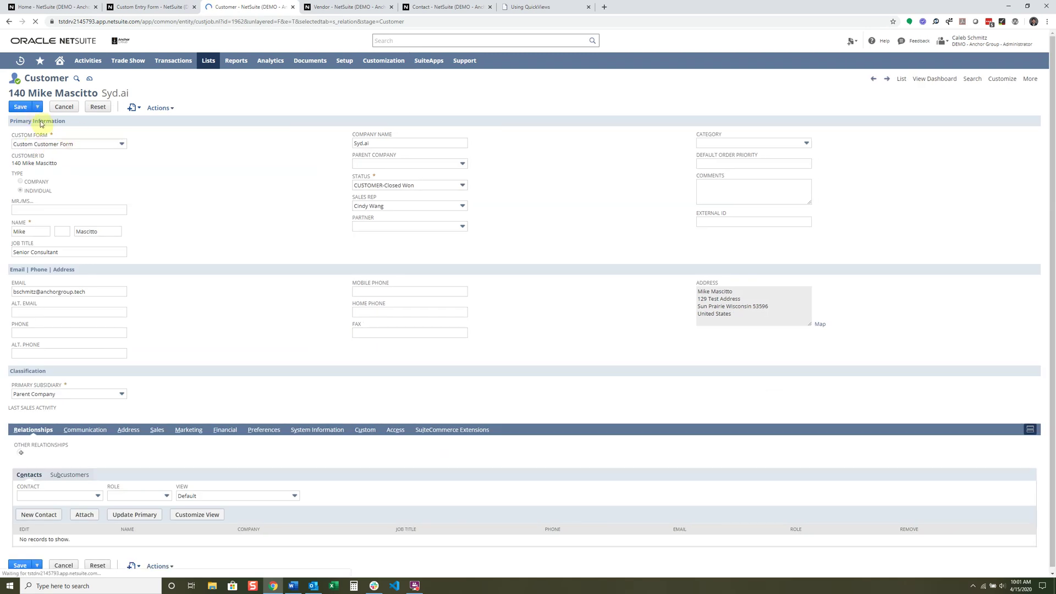
mouse_move(38, 107)
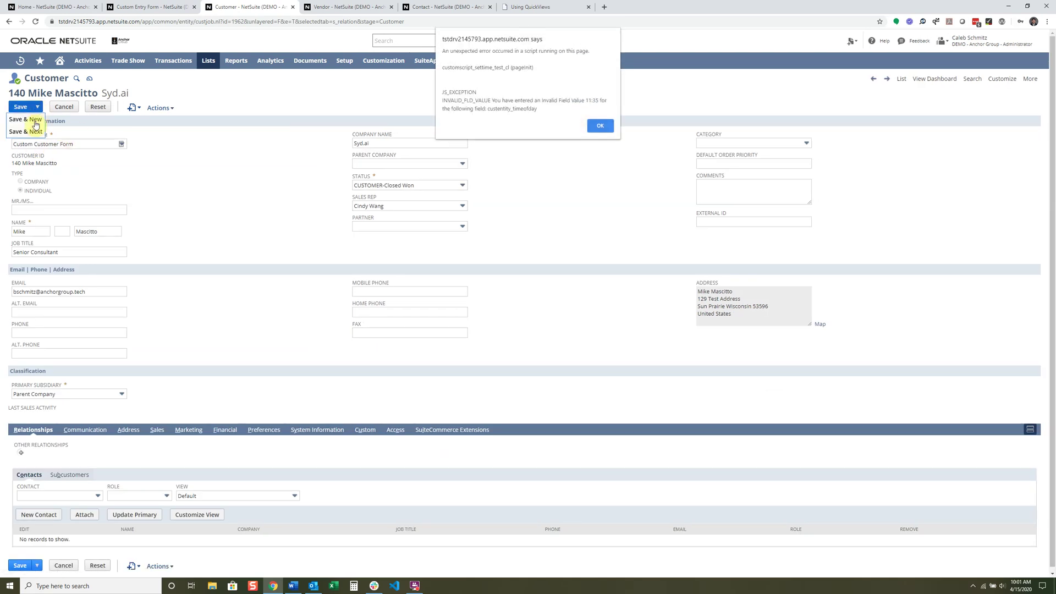
click(600, 126)
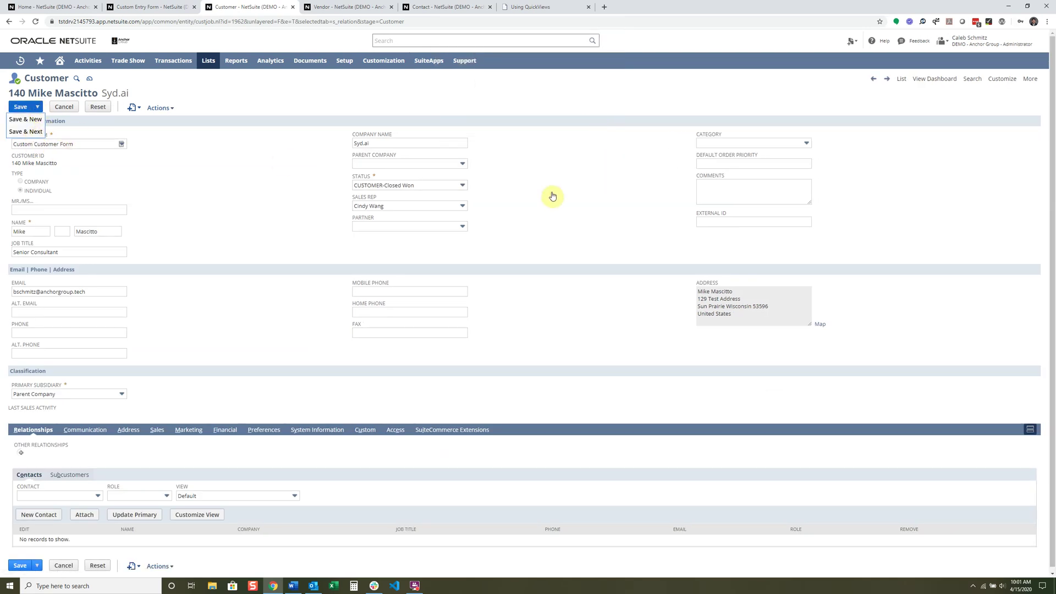
click(122, 4)
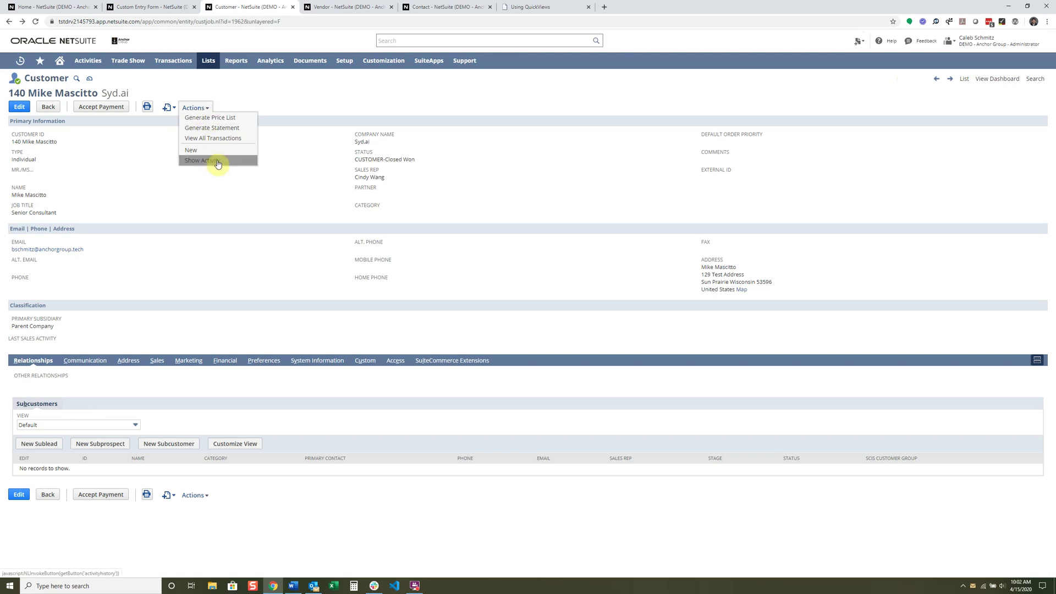
click(151, 6)
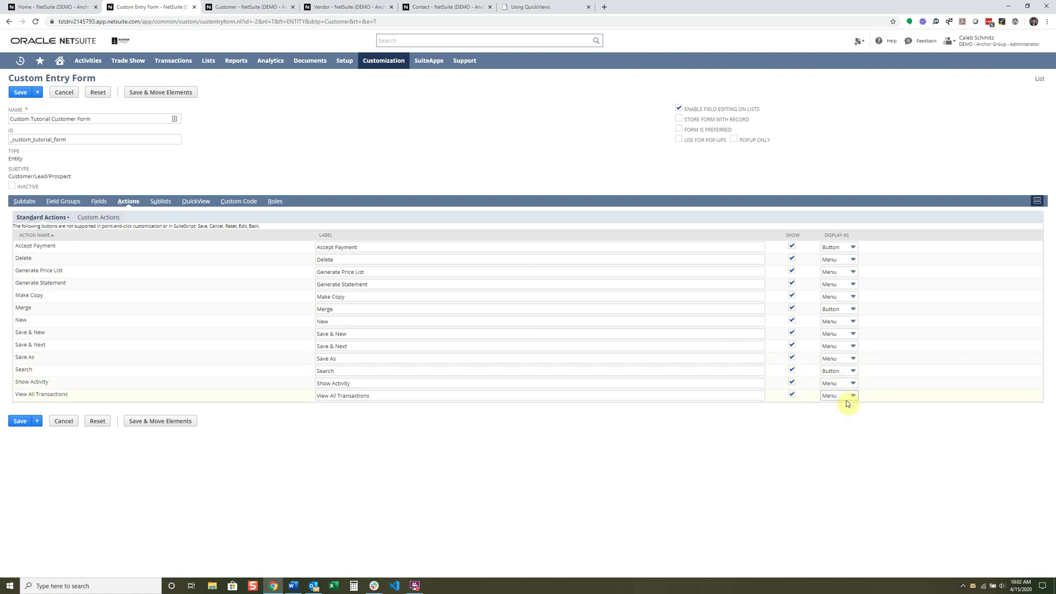
click(212, 7)
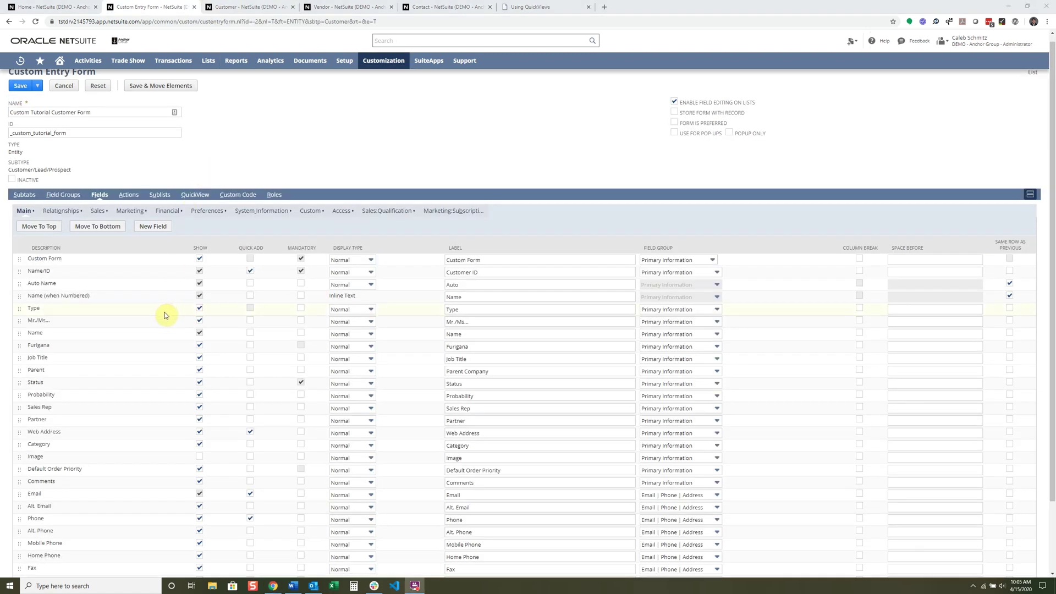
Compare the form's Main fields and their field groups with the Primary Information section of the customer record
scroll(128, 331, down, 3)
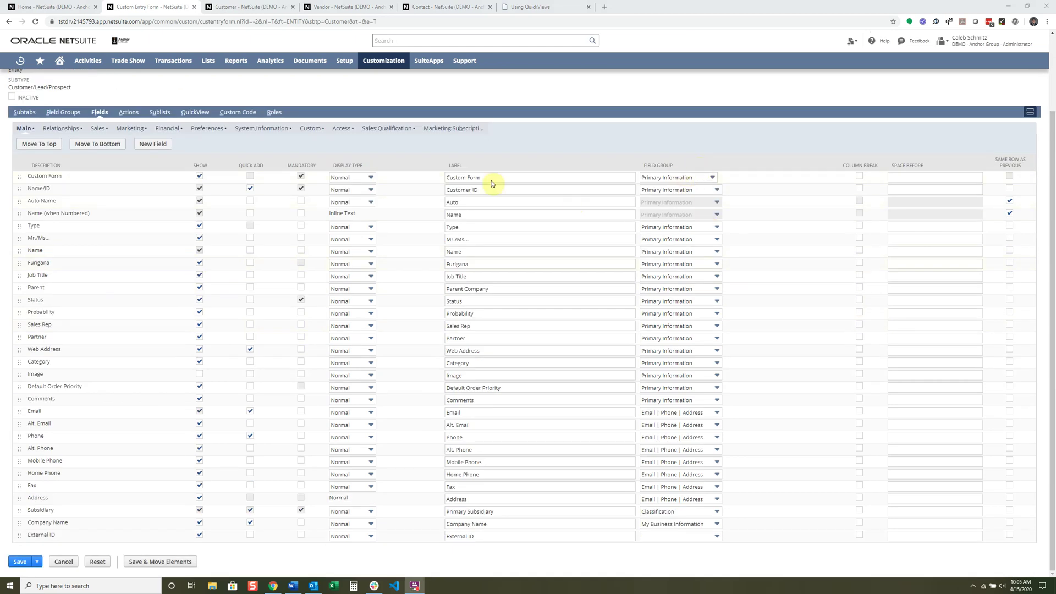
click(201, 6)
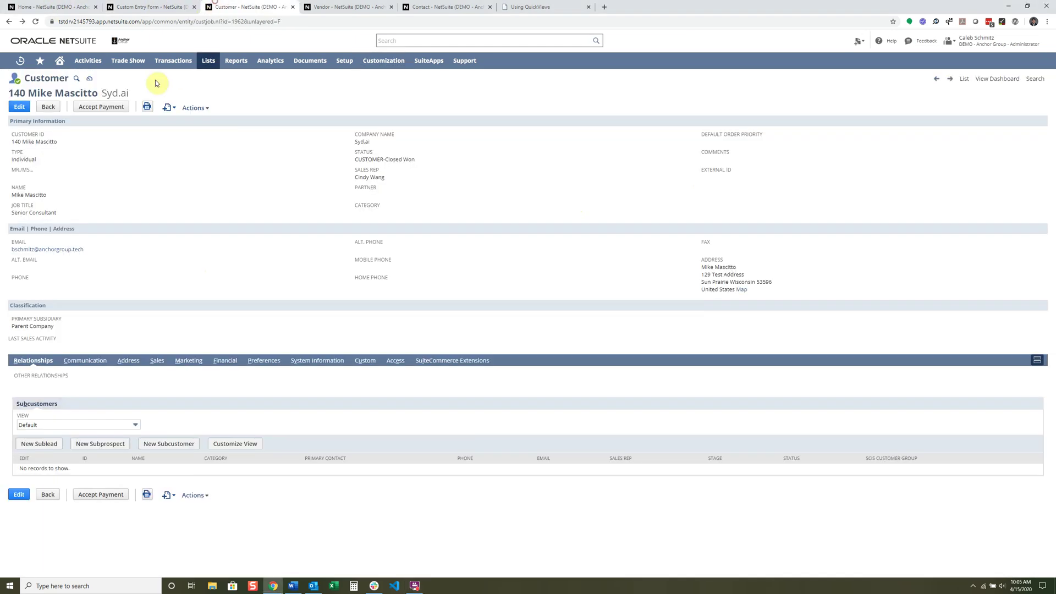
drag(66, 121, 10, 124)
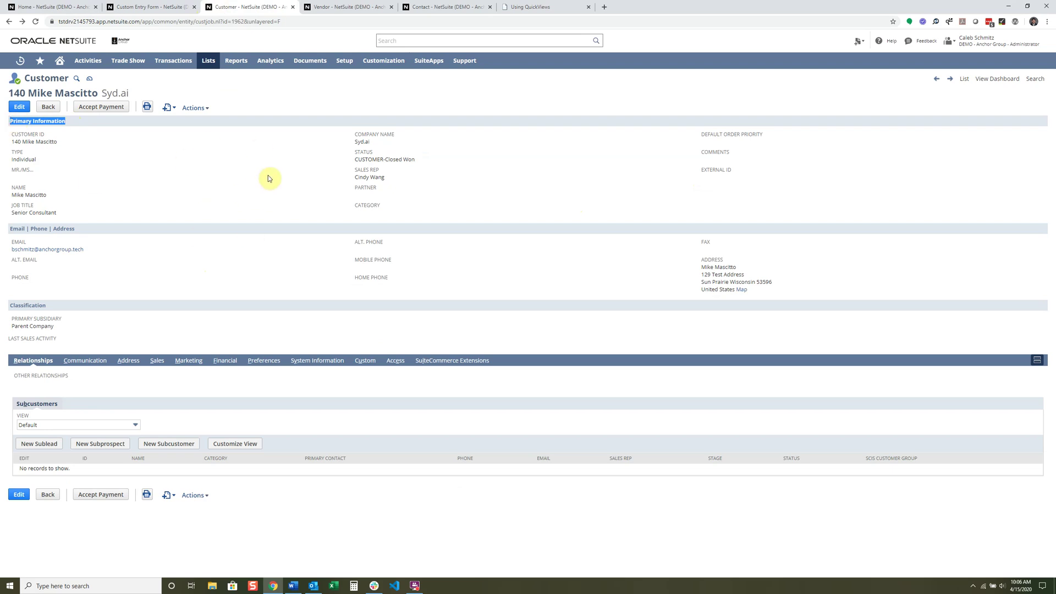
click(155, 6)
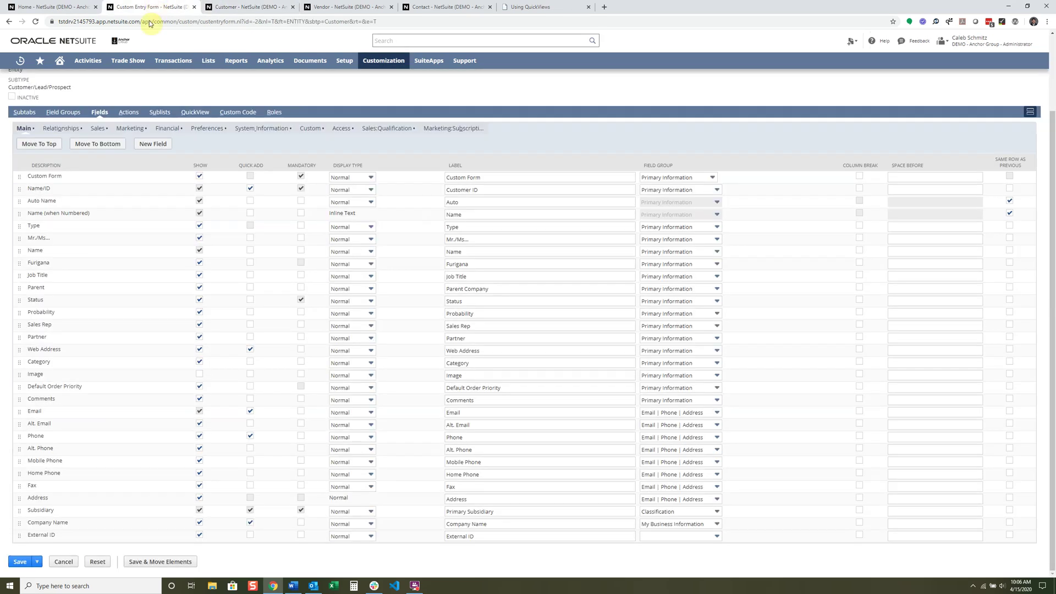
click(248, 6)
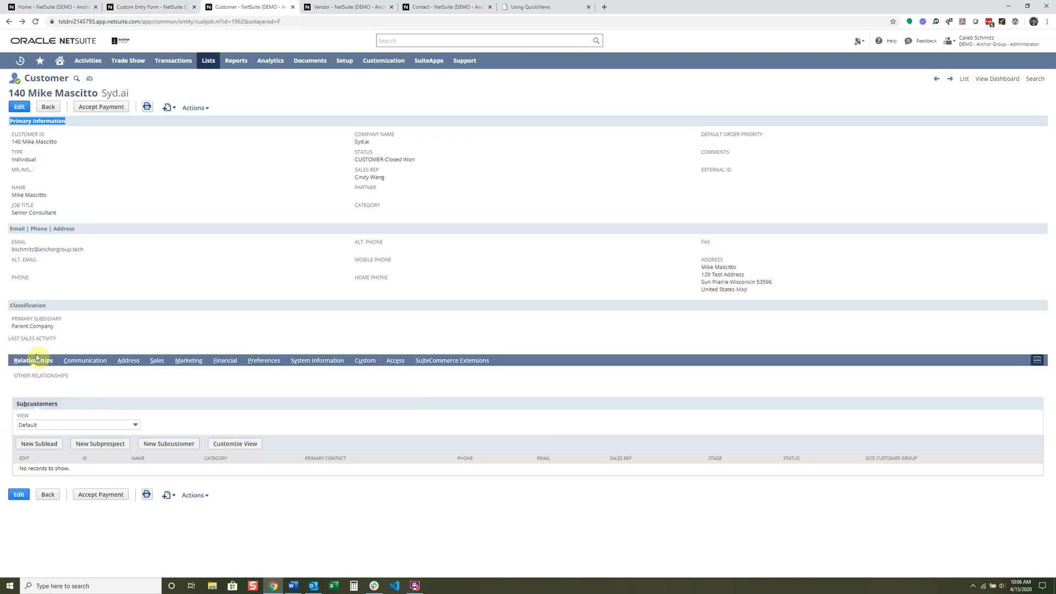
Examine the customer record's Communication, Relationships, Address and Marketing subtabs, including the Keywords, Page Hits and Hosted Page Hits sublists
click(86, 360)
click(32, 364)
click(82, 361)
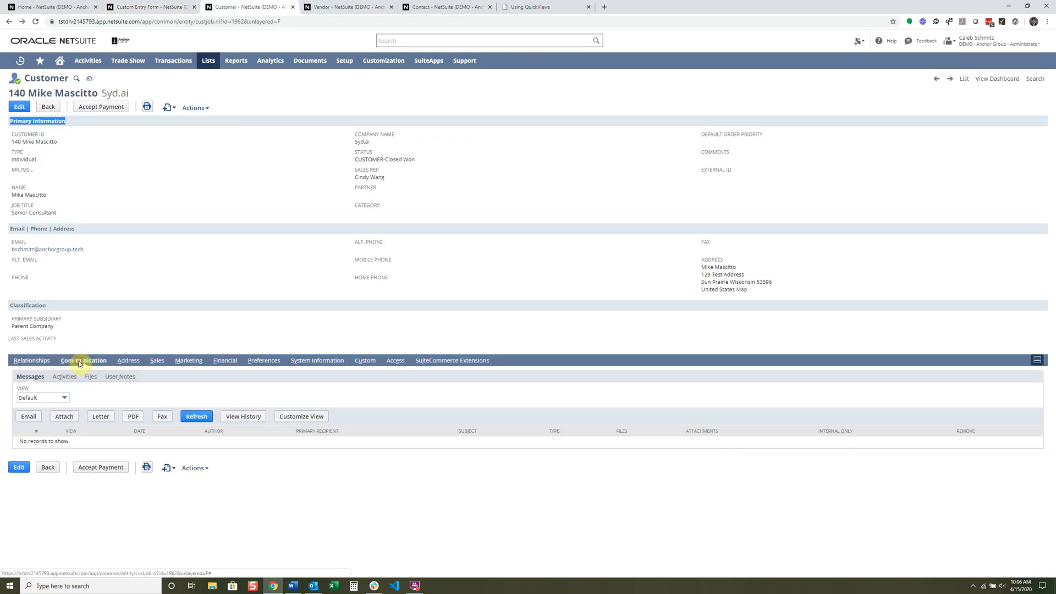
click(129, 361)
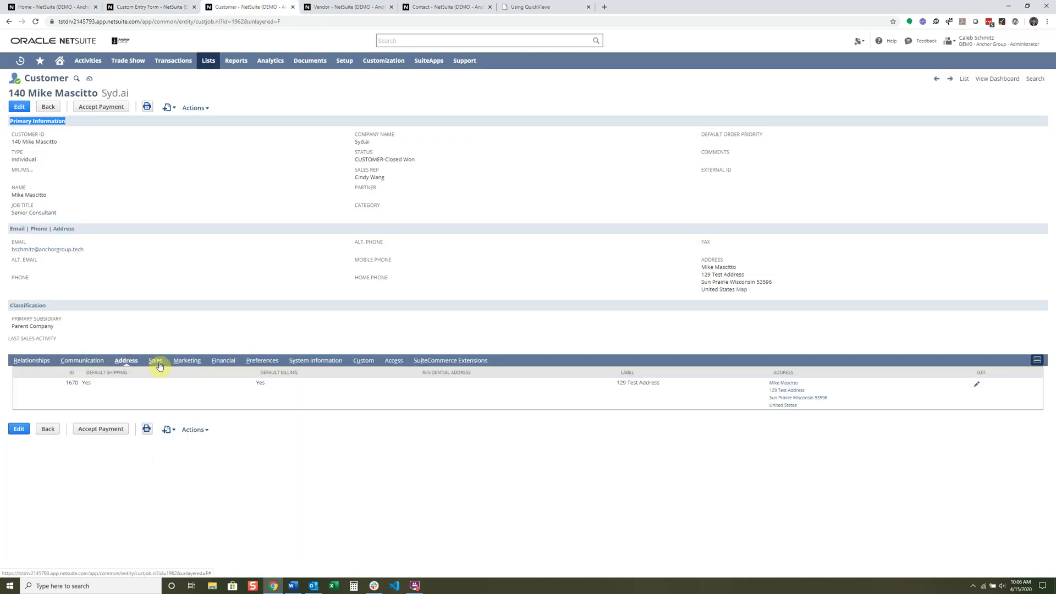
click(190, 361)
click(79, 515)
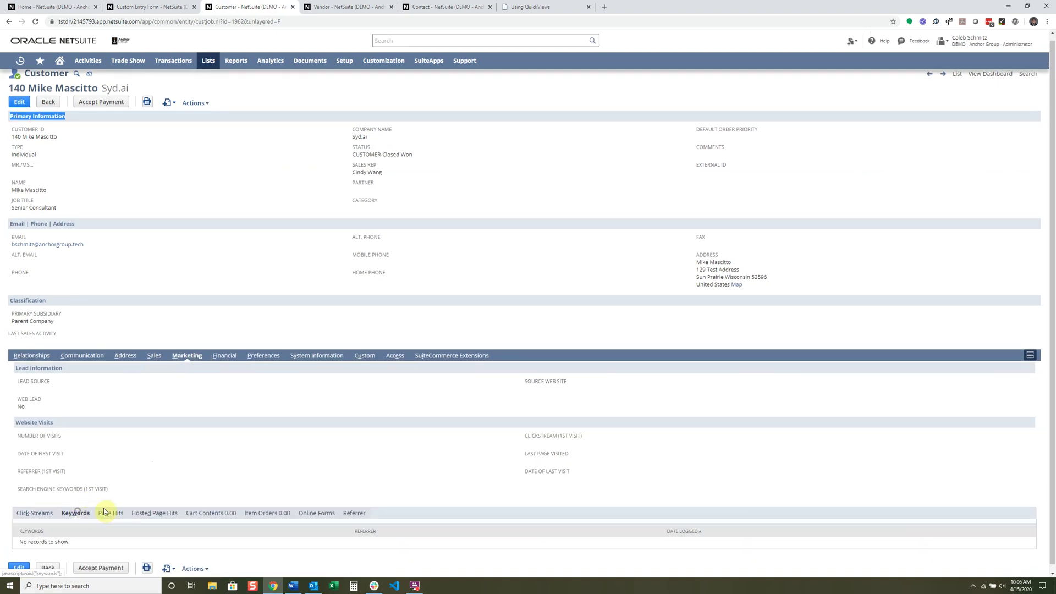
click(110, 515)
click(145, 519)
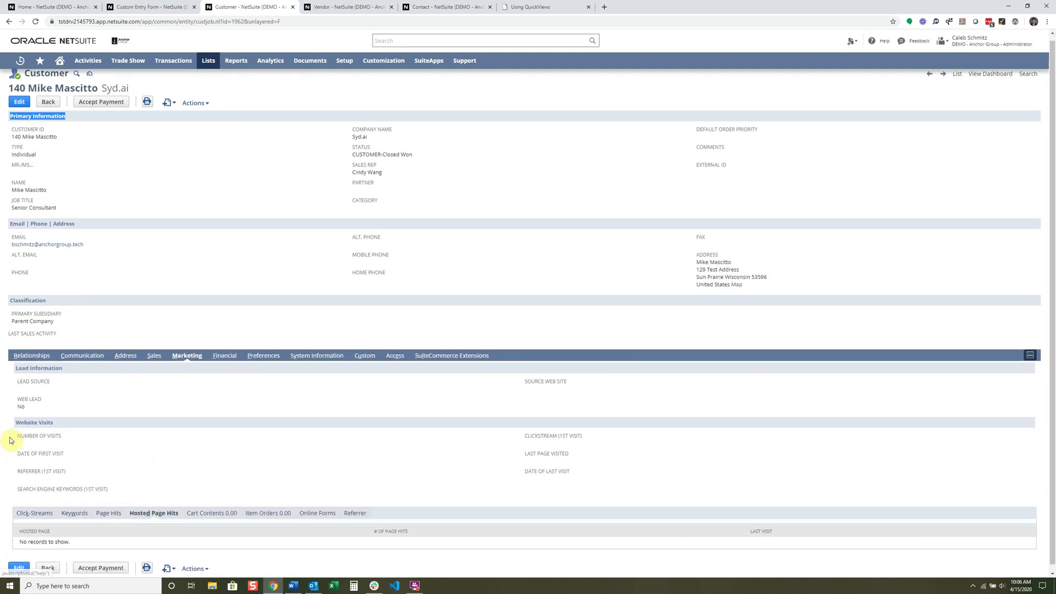
Check the customer record's Website Visits field group, and compare the form's QuickView fields with the Using QuickViews help article
drag(11, 425, 78, 425)
click(71, 424)
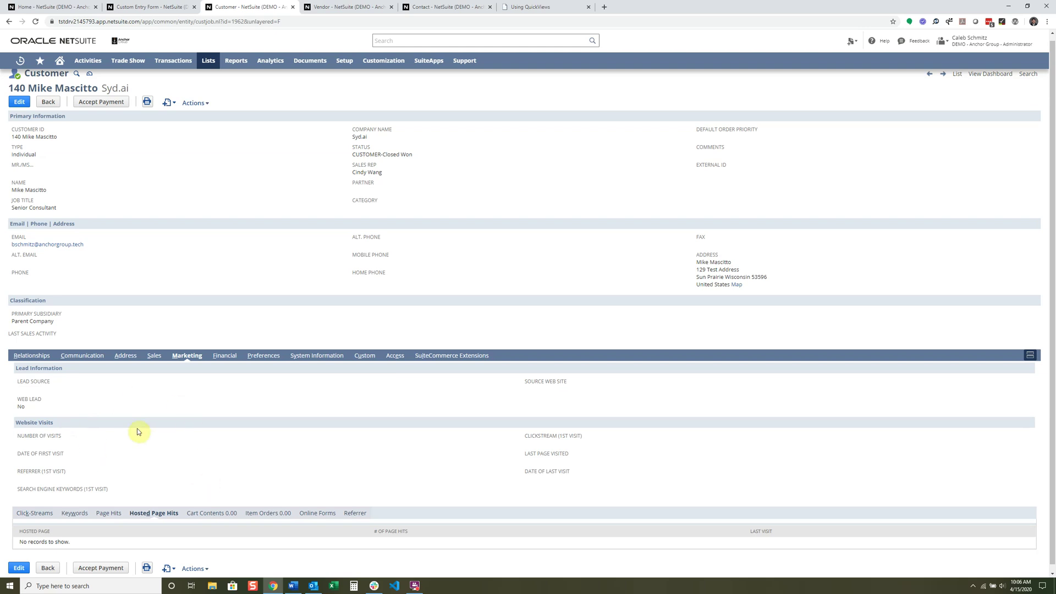
key(ctrl+shift+Tab)
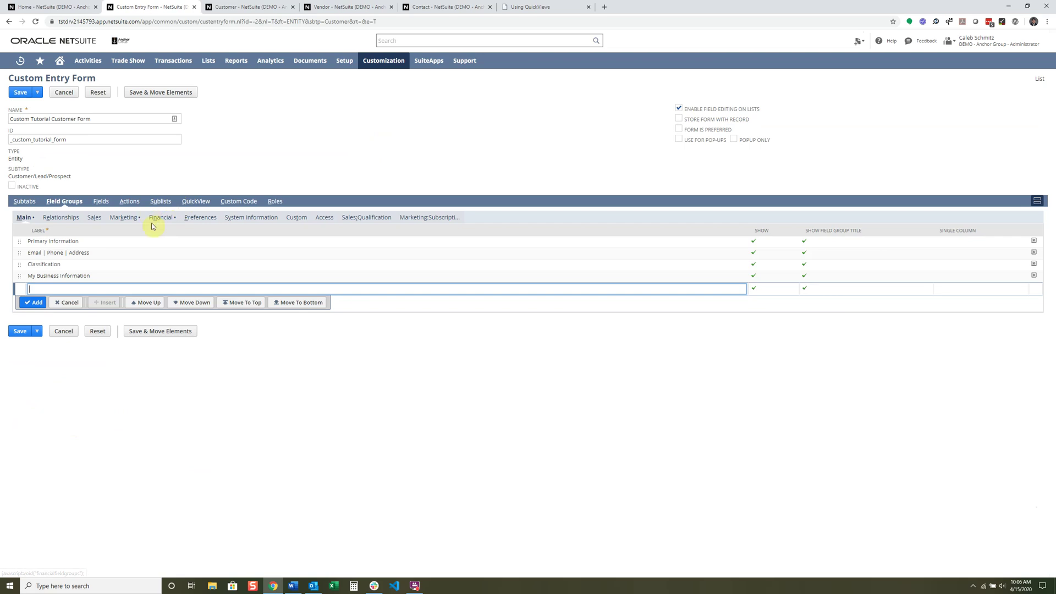
click(194, 204)
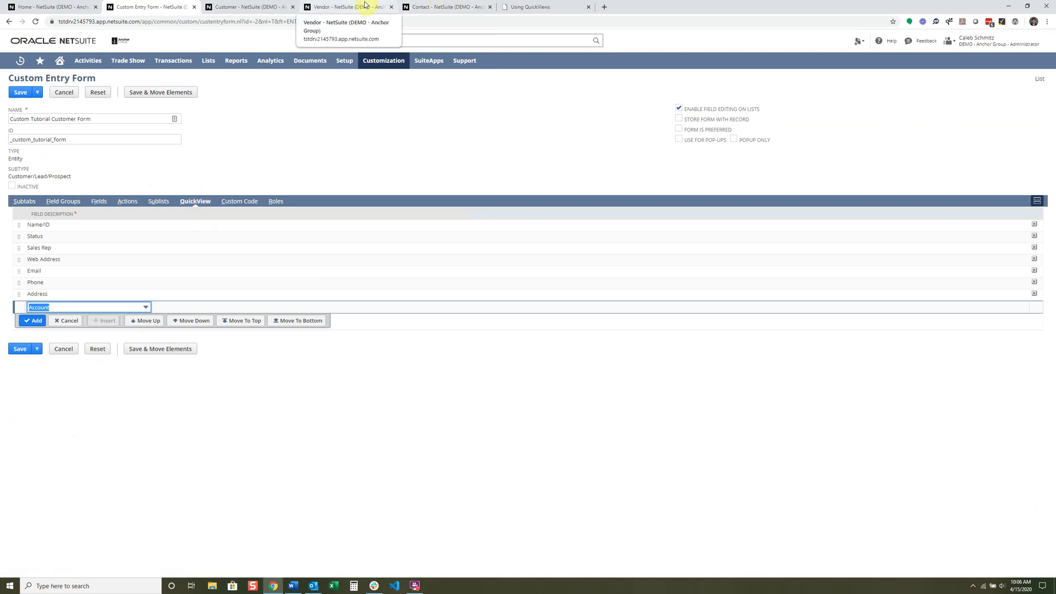
click(531, 7)
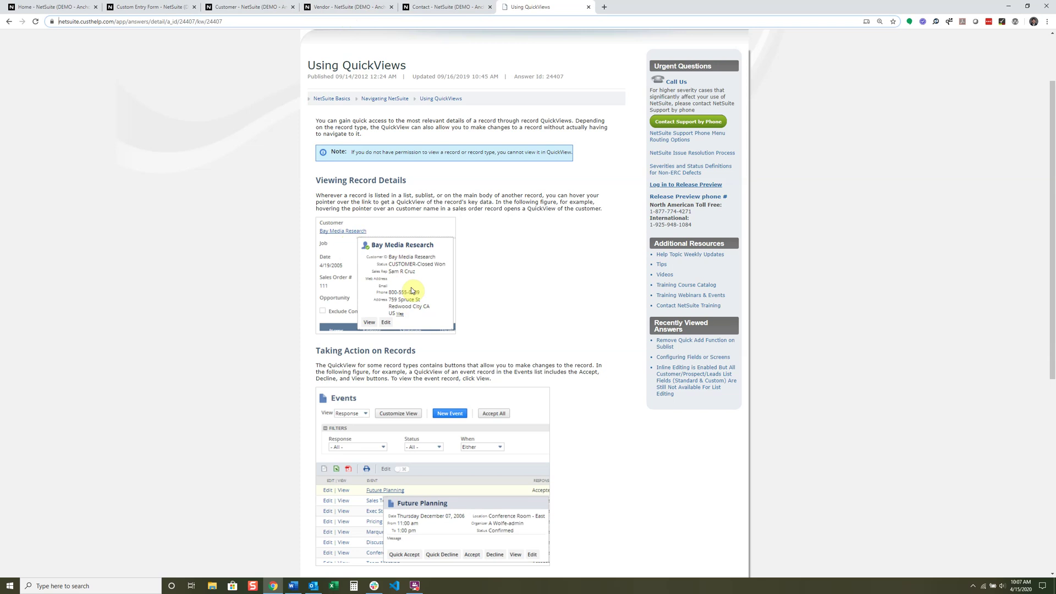
key(ctrl+2)
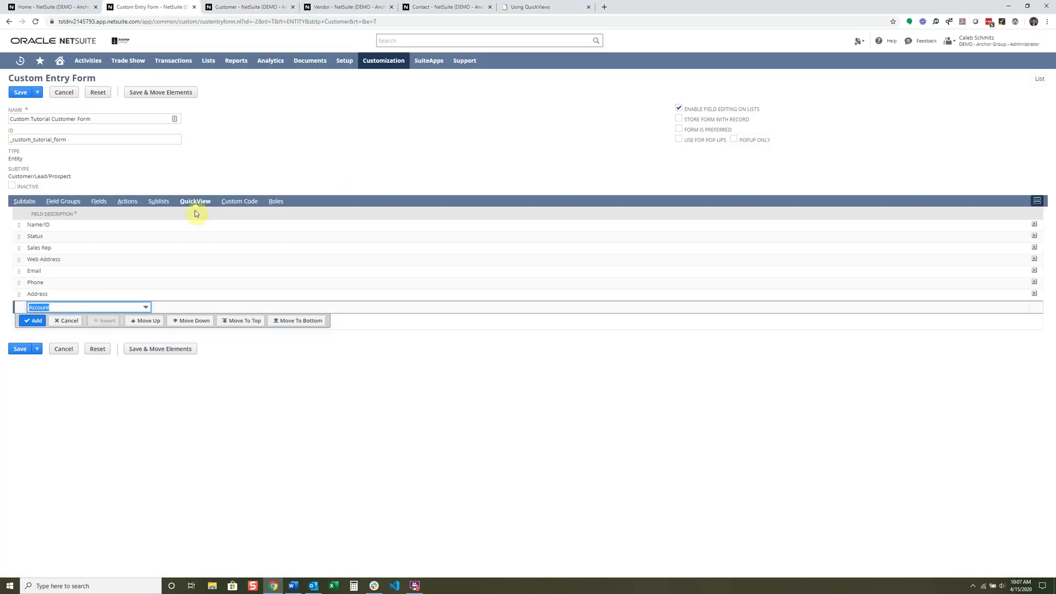
Examine the form's custom code settings and the roles for which it can be made the preferred form
click(238, 201)
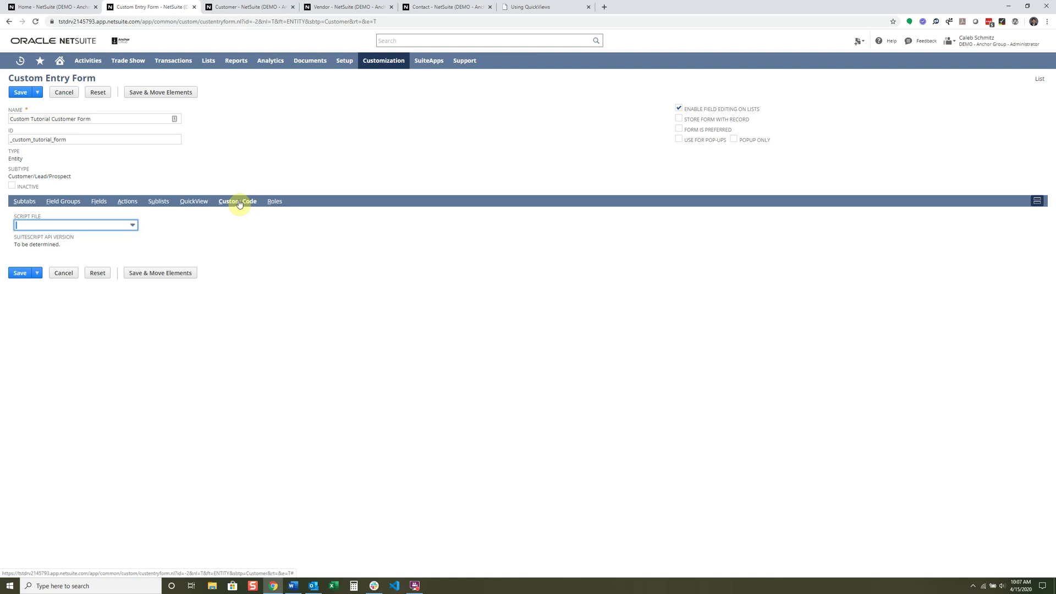
click(275, 202)
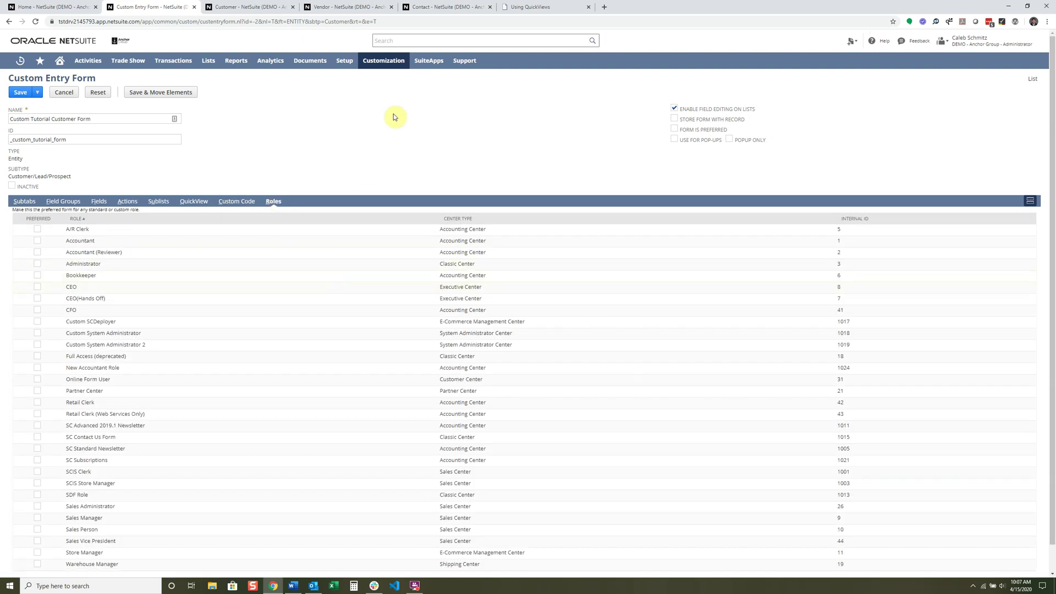
scroll(395, 117, down, 1)
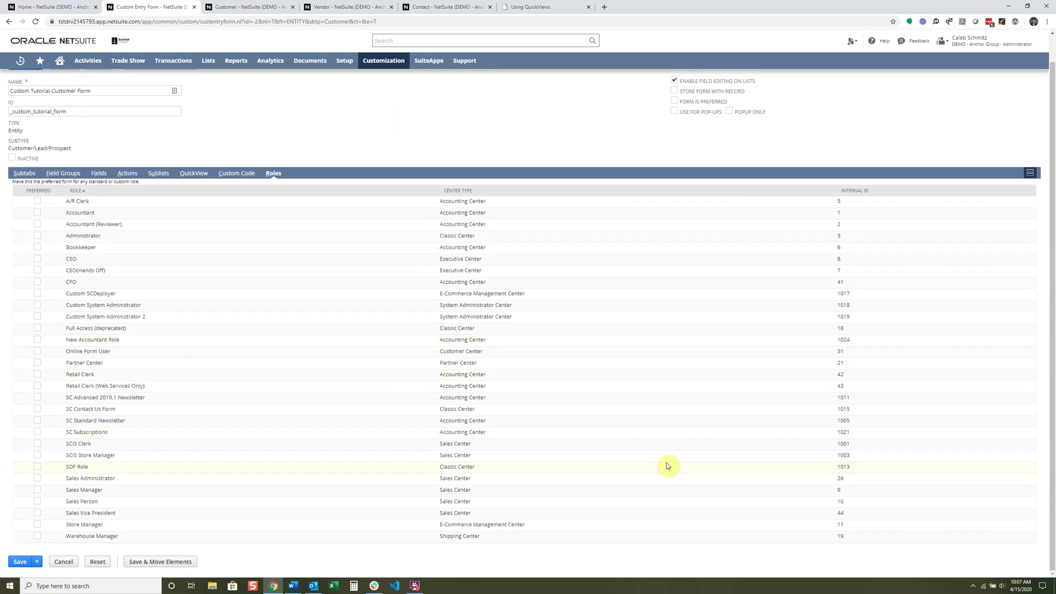
scroll(259, 370, up, 1)
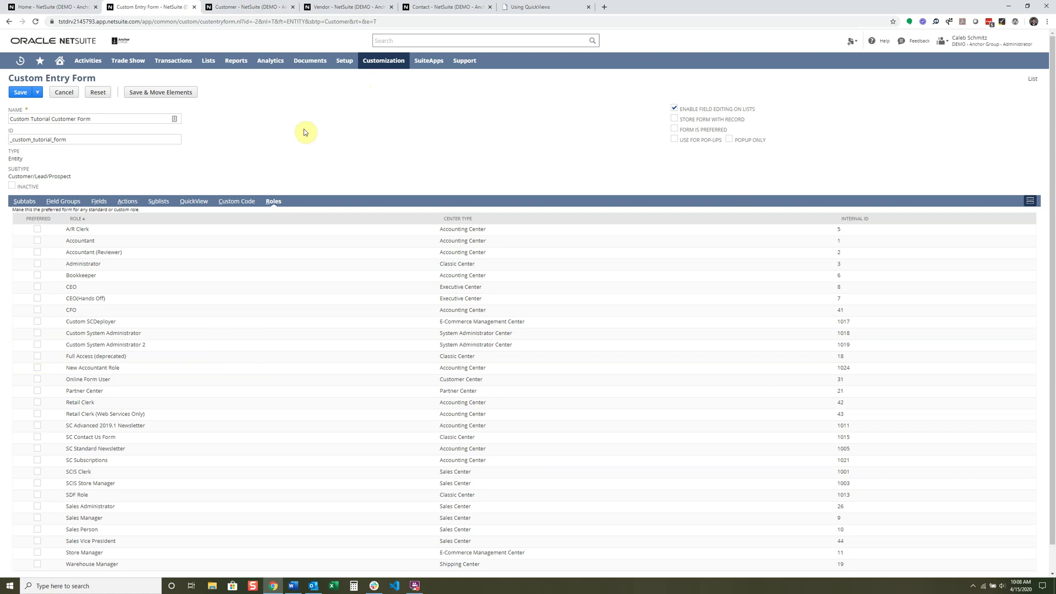
Save the Custom Tutorial Customer Form and make it the preferred Customer/Lead/Prospect form in the custom entry forms list
click(24, 201)
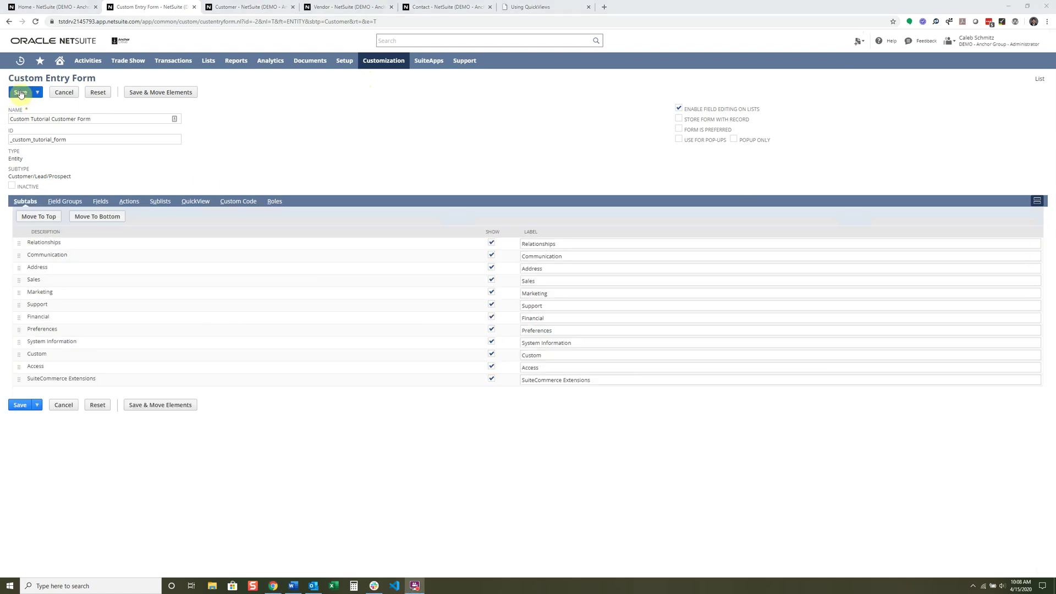
click(21, 93)
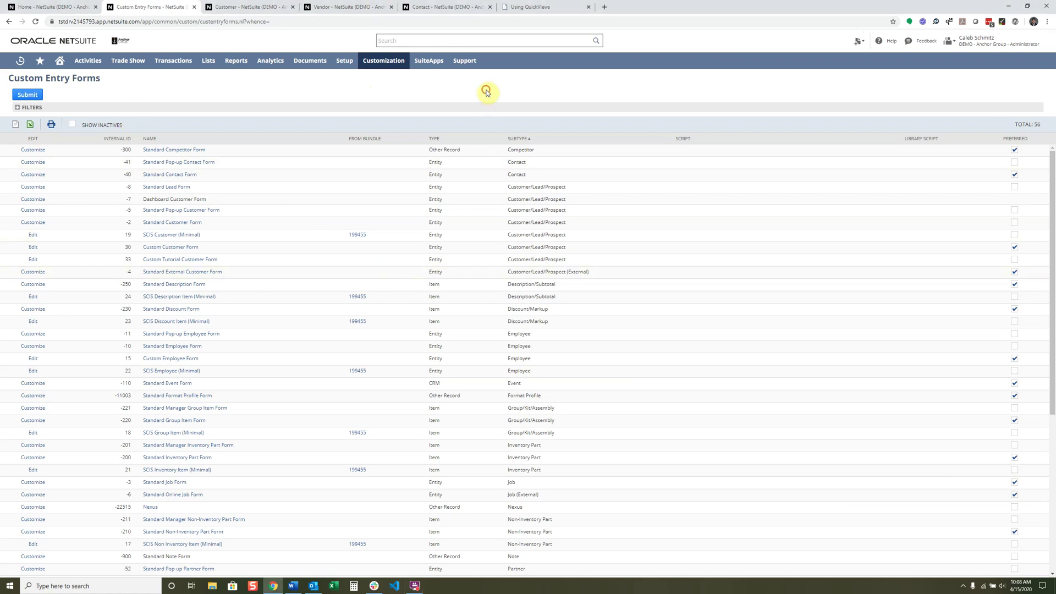
key(ctrl+f)
key(Return)
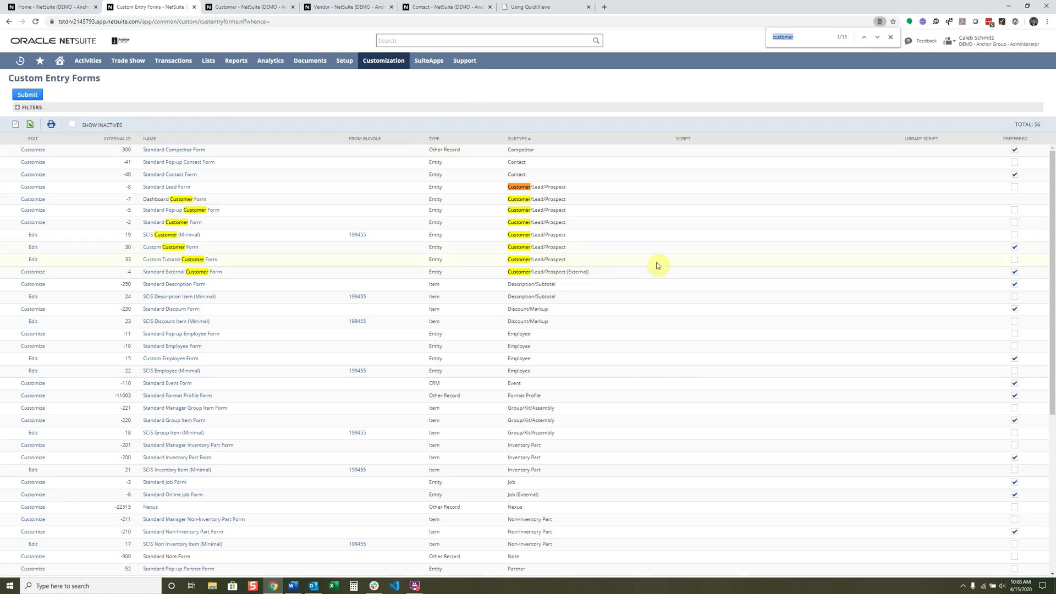
click(1016, 261)
click(28, 95)
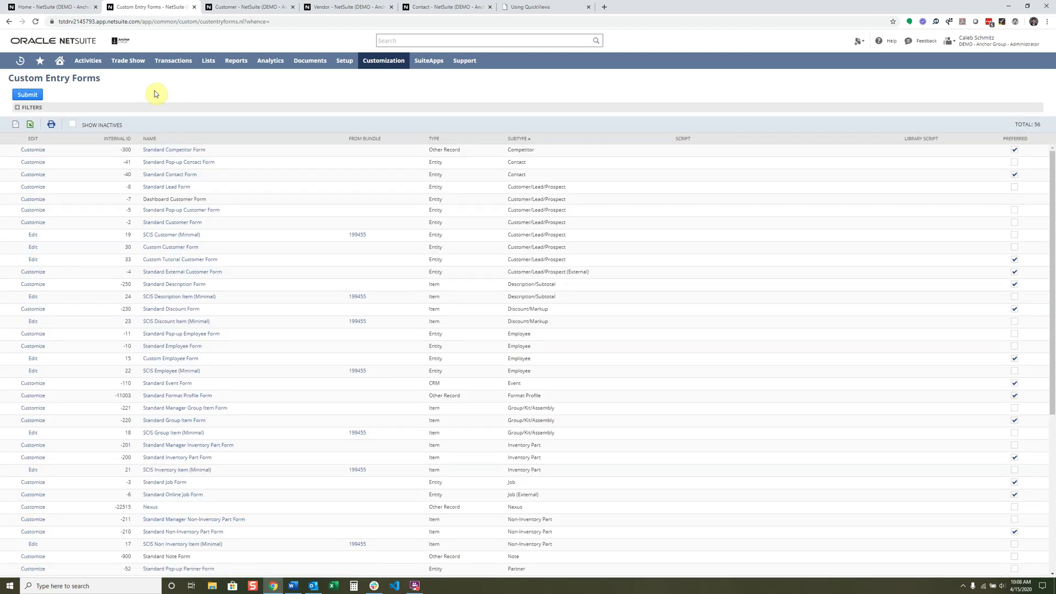
Go to the Customers list and view the first customer record, sorted by recently created
click(230, 8)
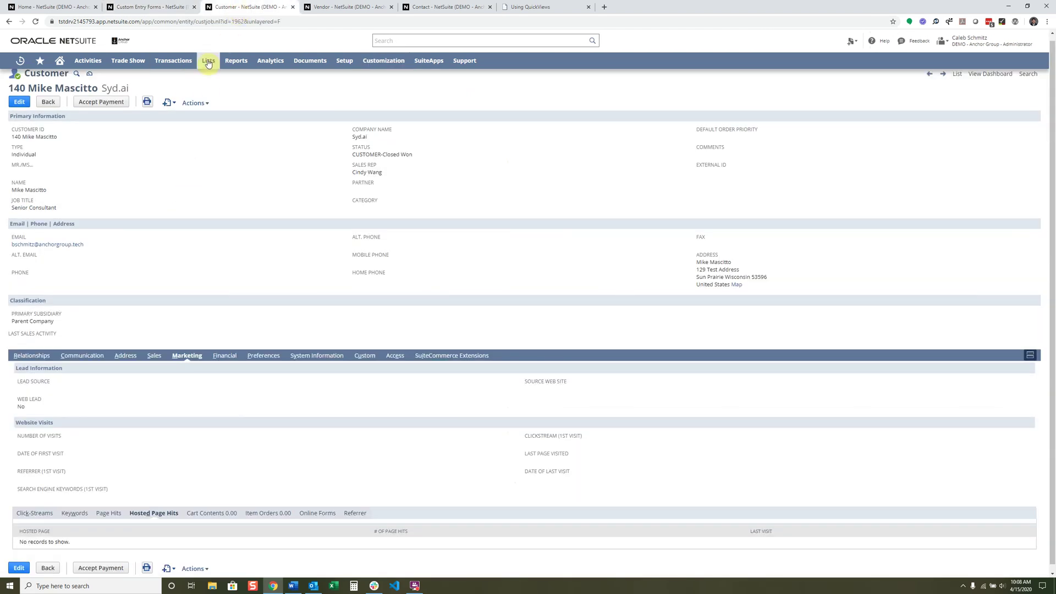
mouse_move(208, 63)
mouse_move(219, 143)
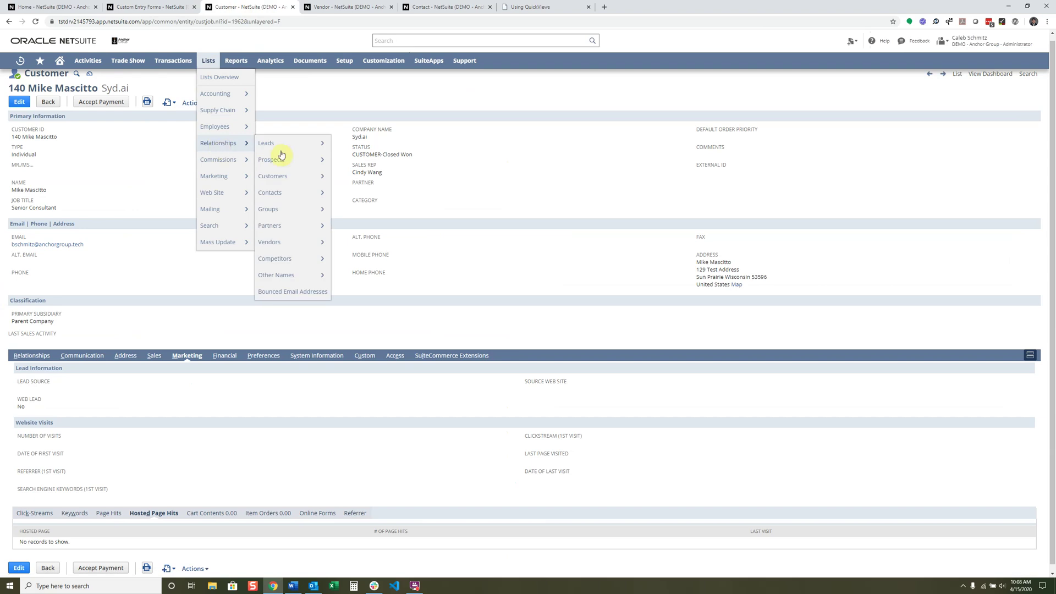
click(287, 177)
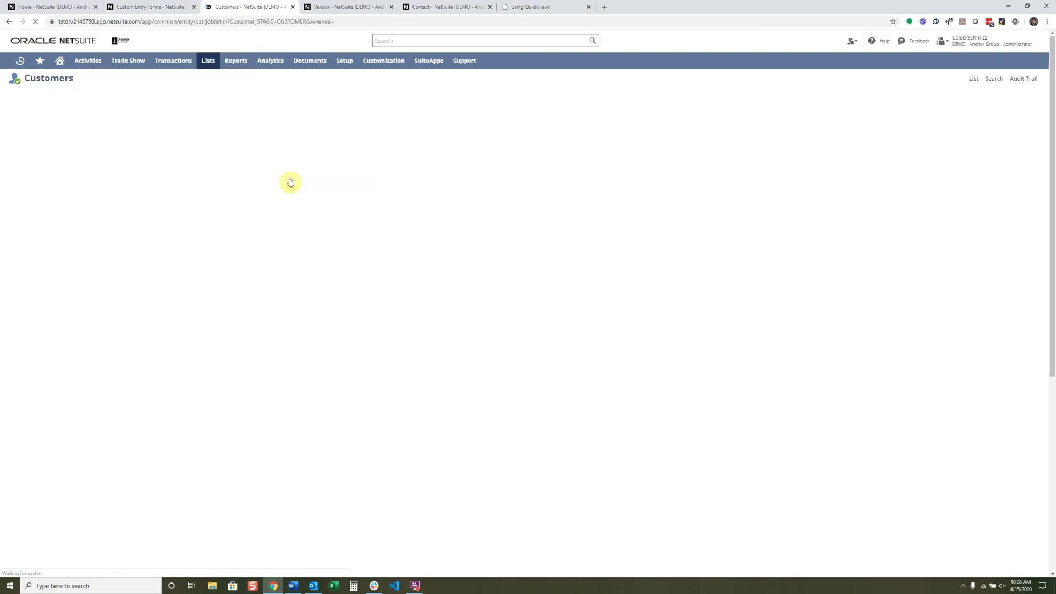
click(414, 154)
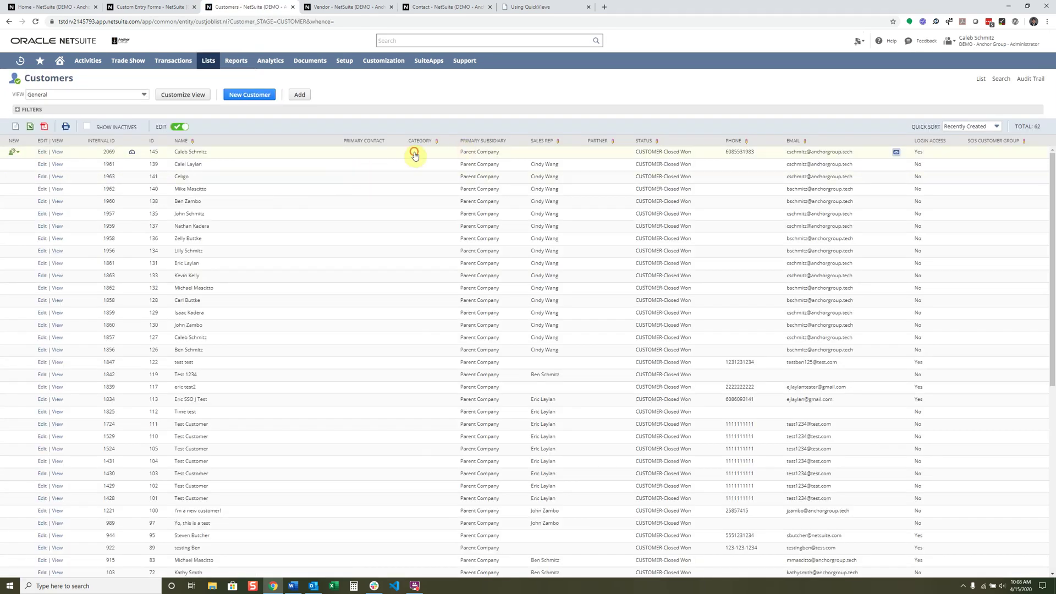
click(370, 90)
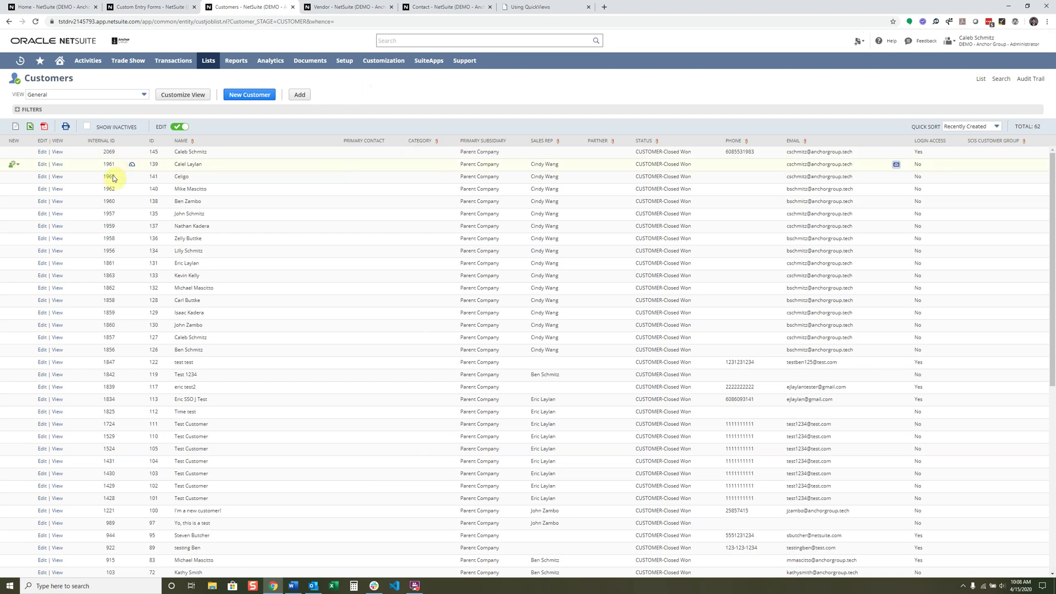
click(54, 153)
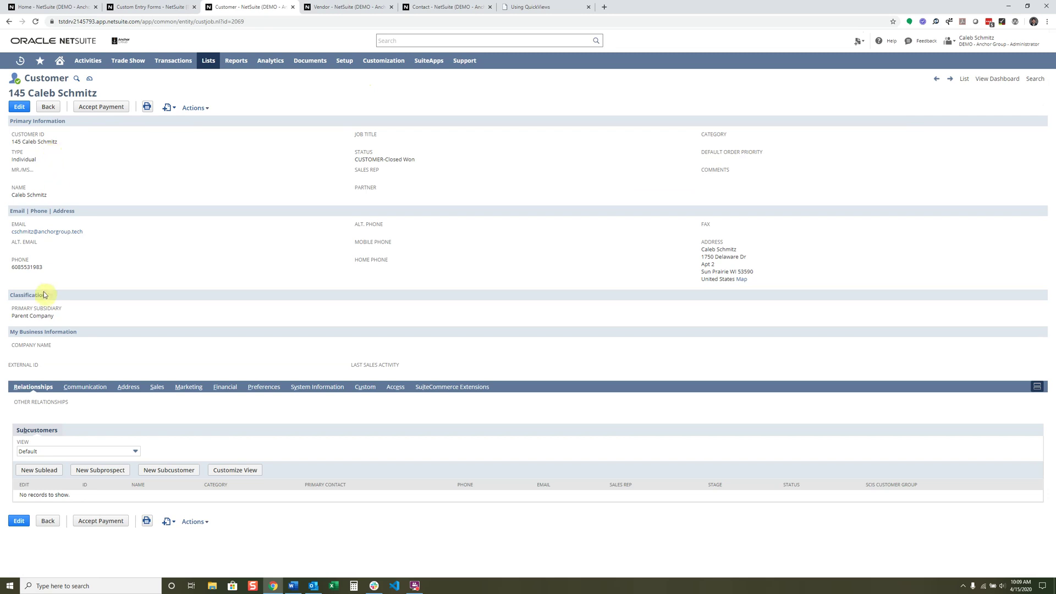
Examine the My Business Information group with its Company Name field, and the Communication and Relationships subtabs on the record
mouse_move(9, 336)
mouse_down()
mouse_move(78, 336)
mouse_move(103, 351)
mouse_move(20, 347)
mouse_up()
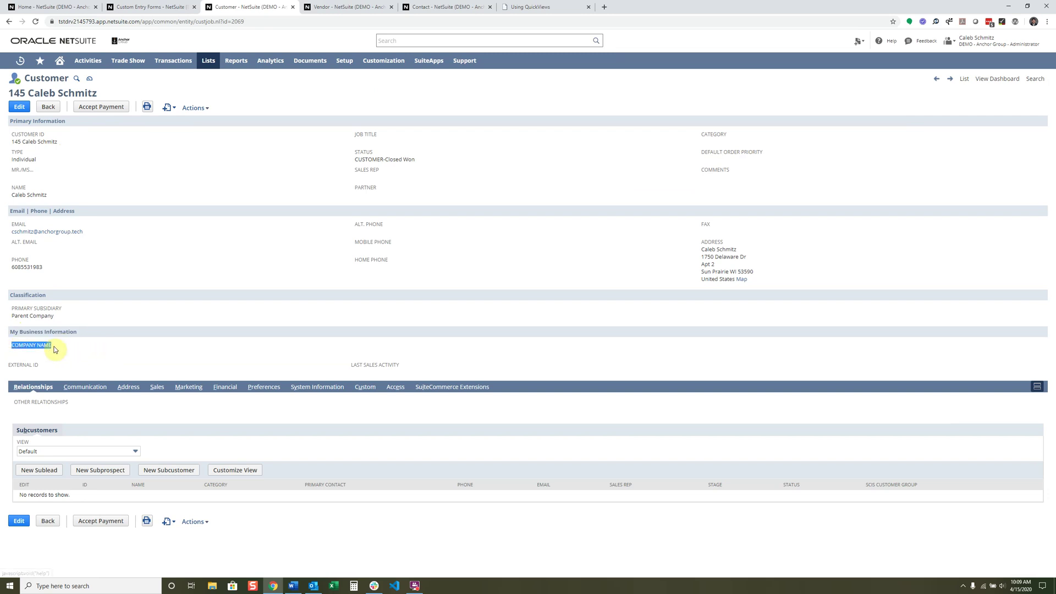
click(22, 347)
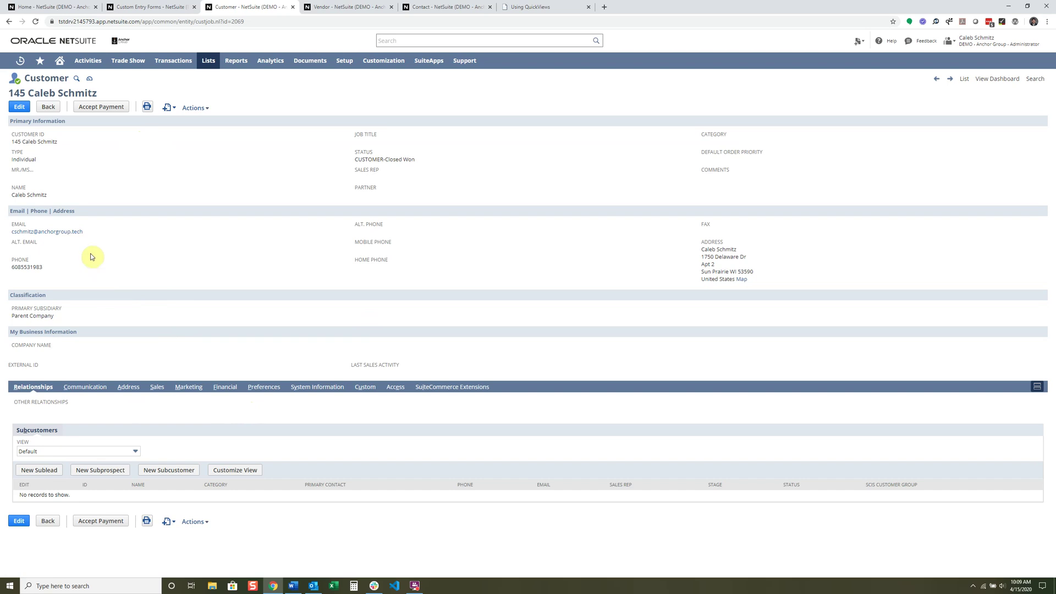
click(97, 388)
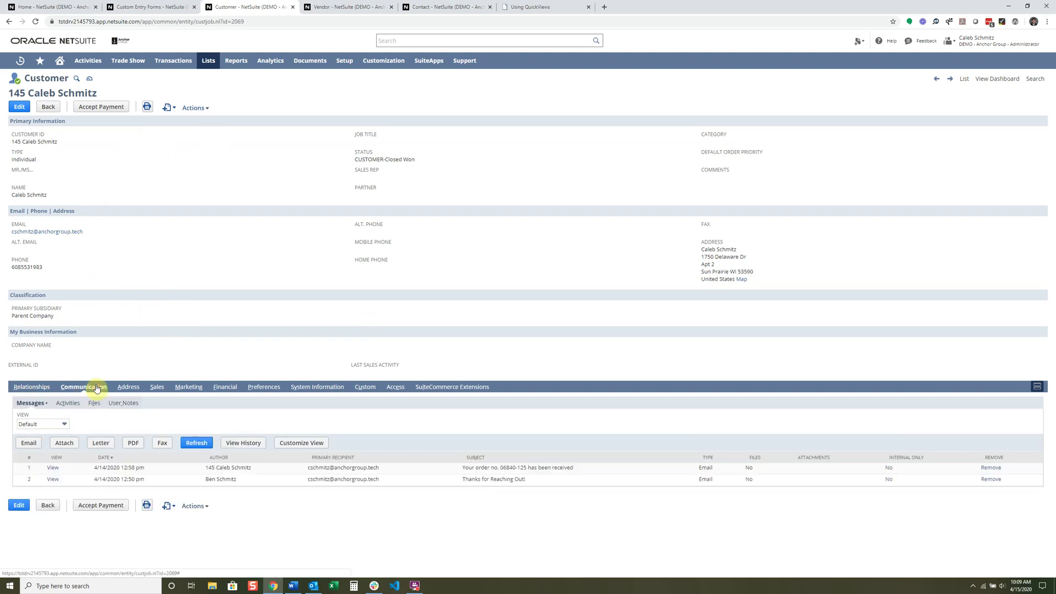
click(24, 388)
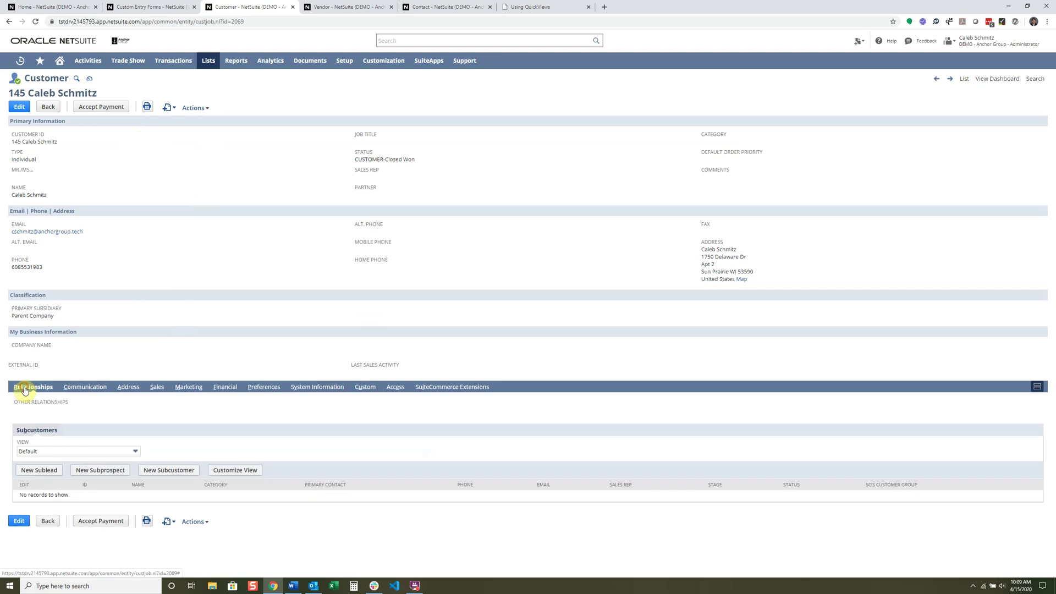
Open the customer record for editing and examine which entry forms its Custom Form field offers
click(20, 112)
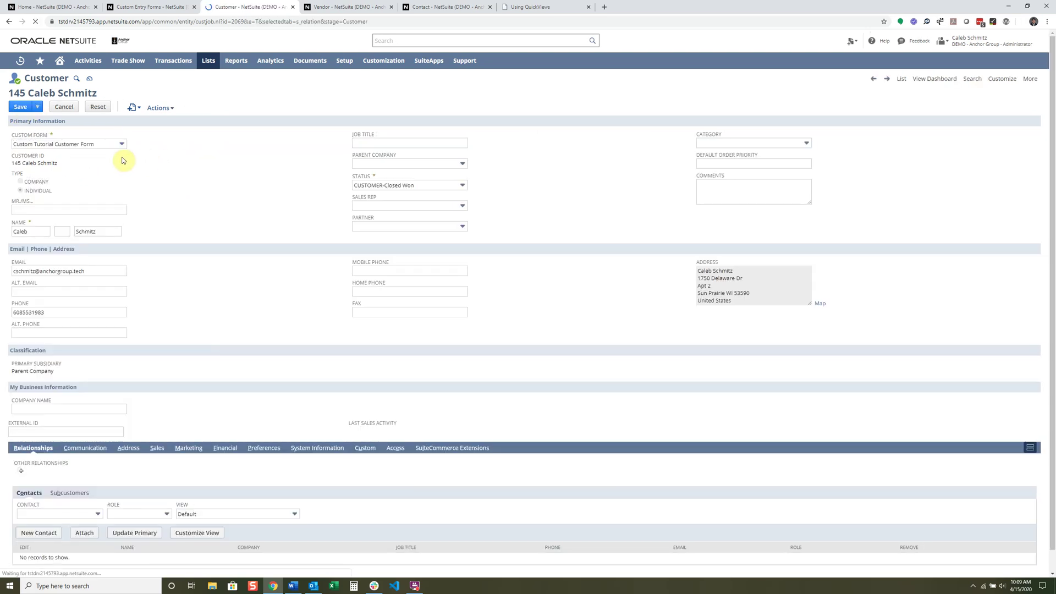
click(64, 144)
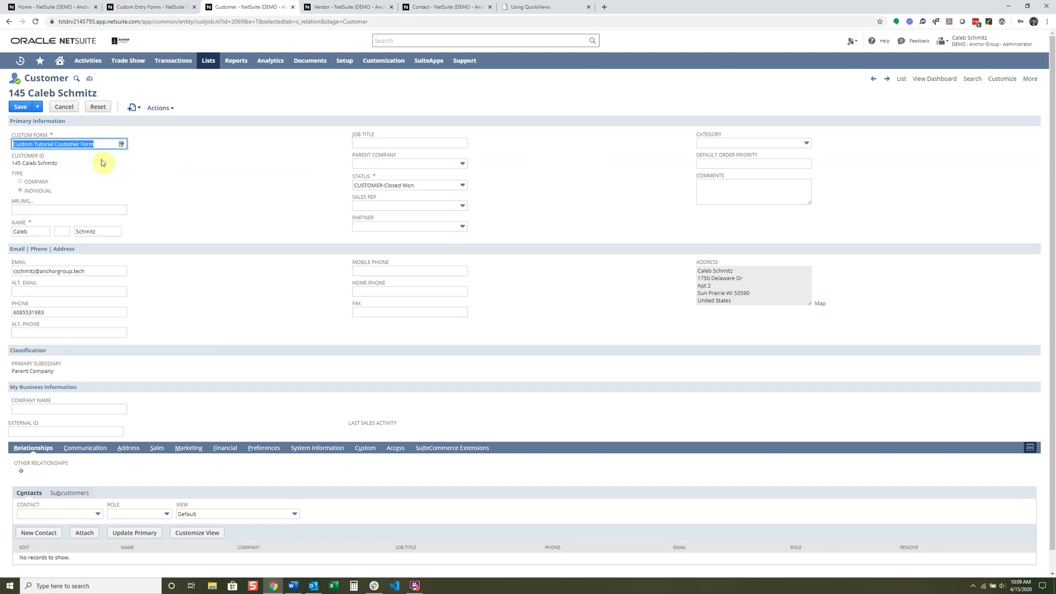
click(105, 144)
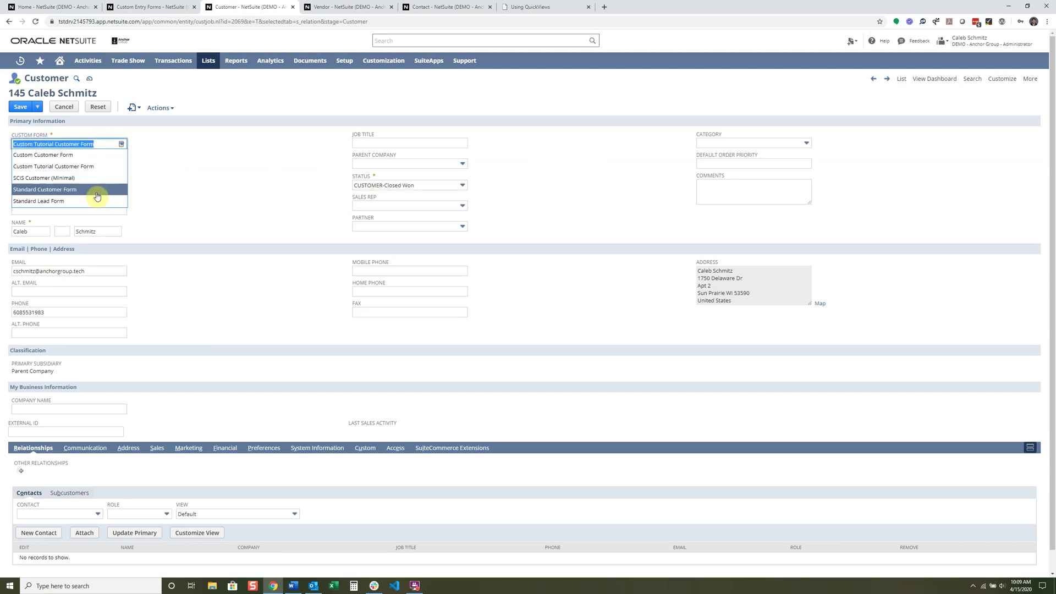
click(230, 167)
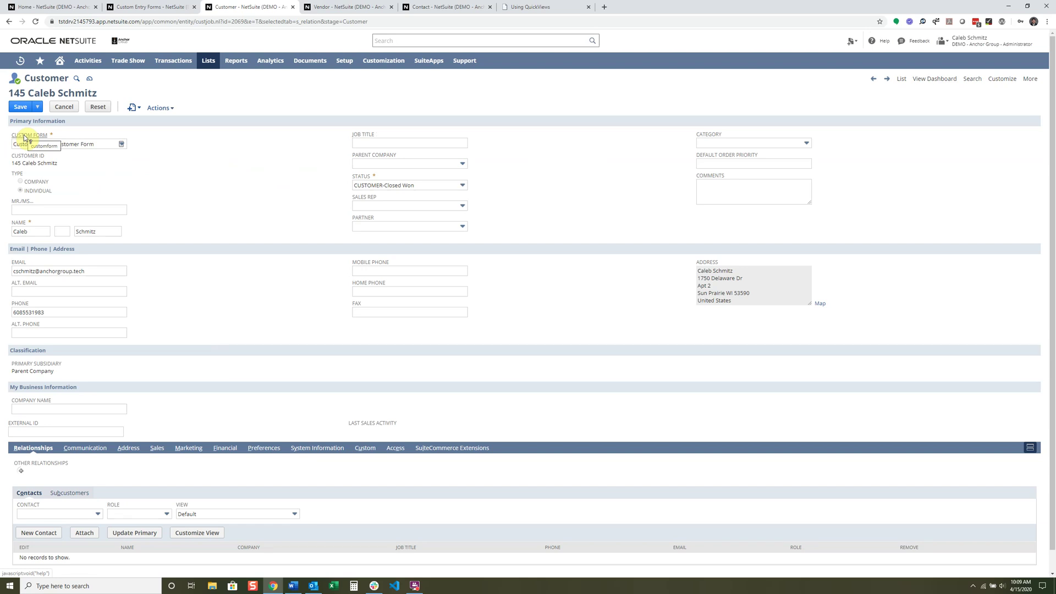
click(108, 145)
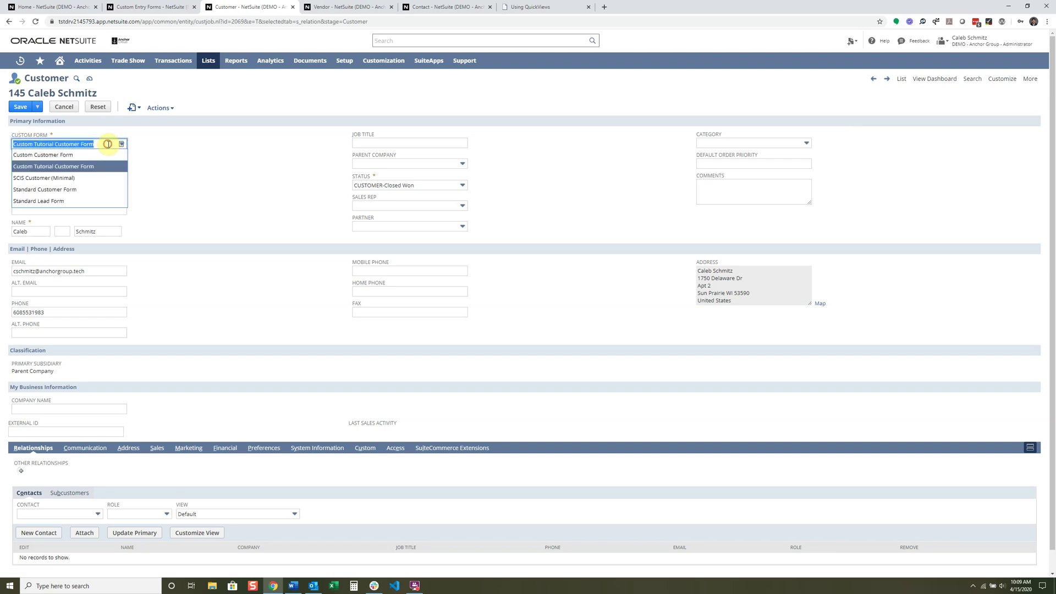